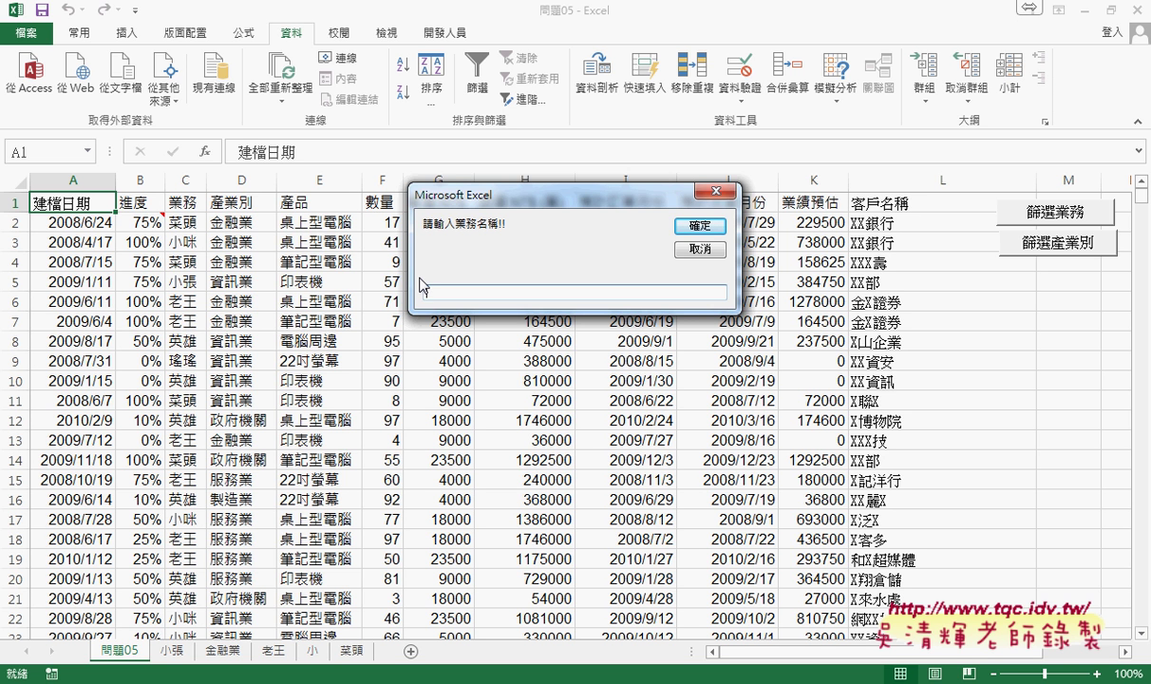
Submit the name prompt blank, dismiss the must-enter-data error, then enter AAA as the name
left_click(700, 226)
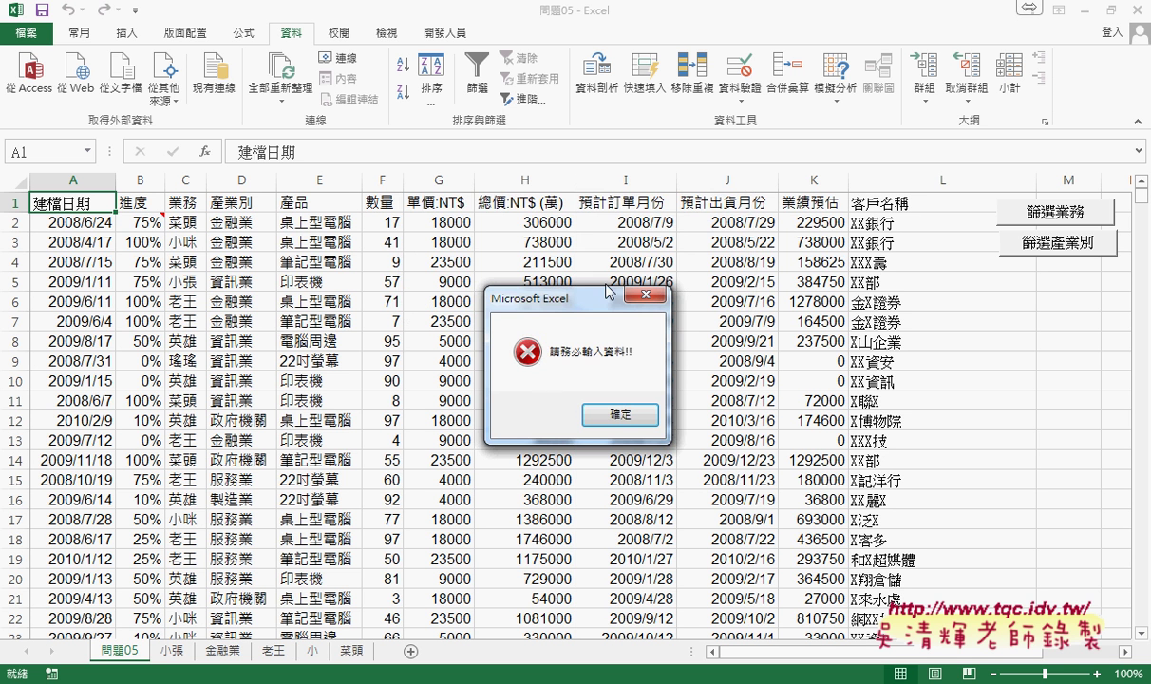
left_click(629, 417)
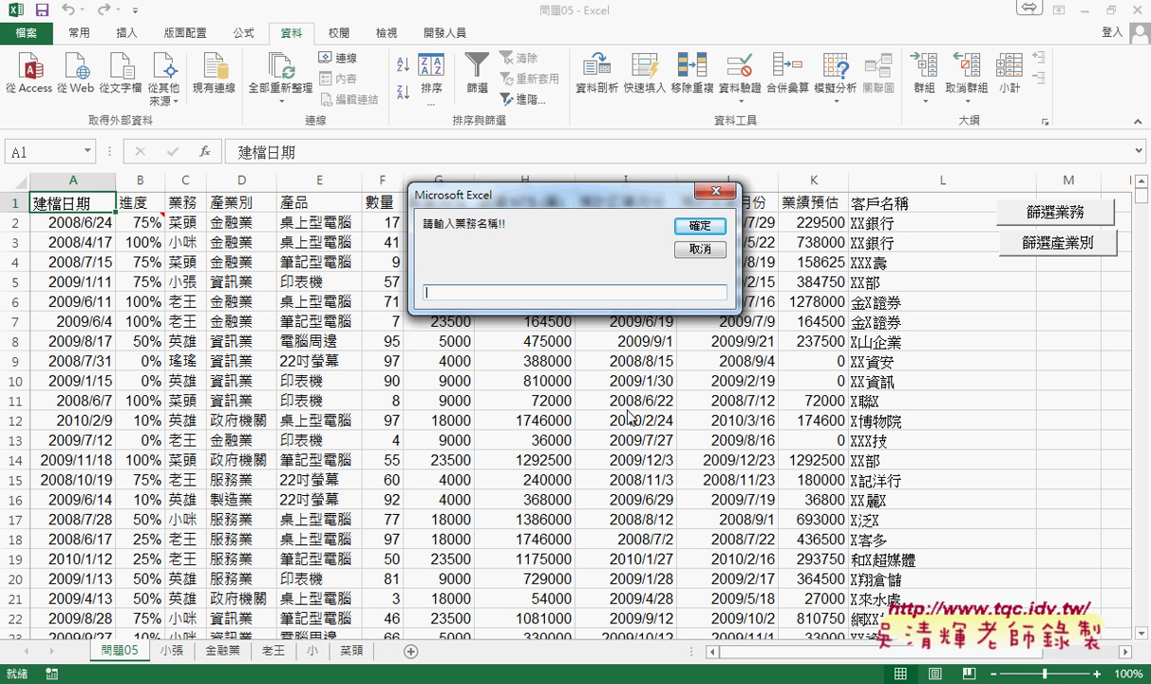
type("AAA")
Confirm AAA, dismiss the 查無資料 message, and open 指定巨集 for the 篩選業務 button
left_click(693, 226)
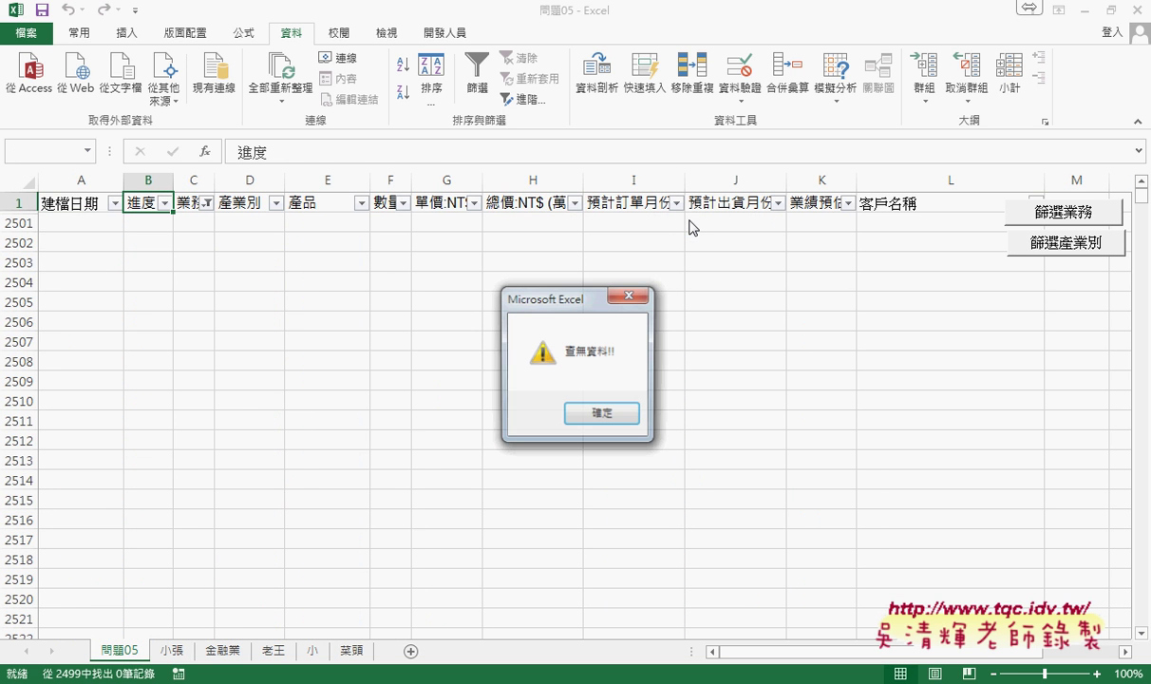
left_click(600, 416)
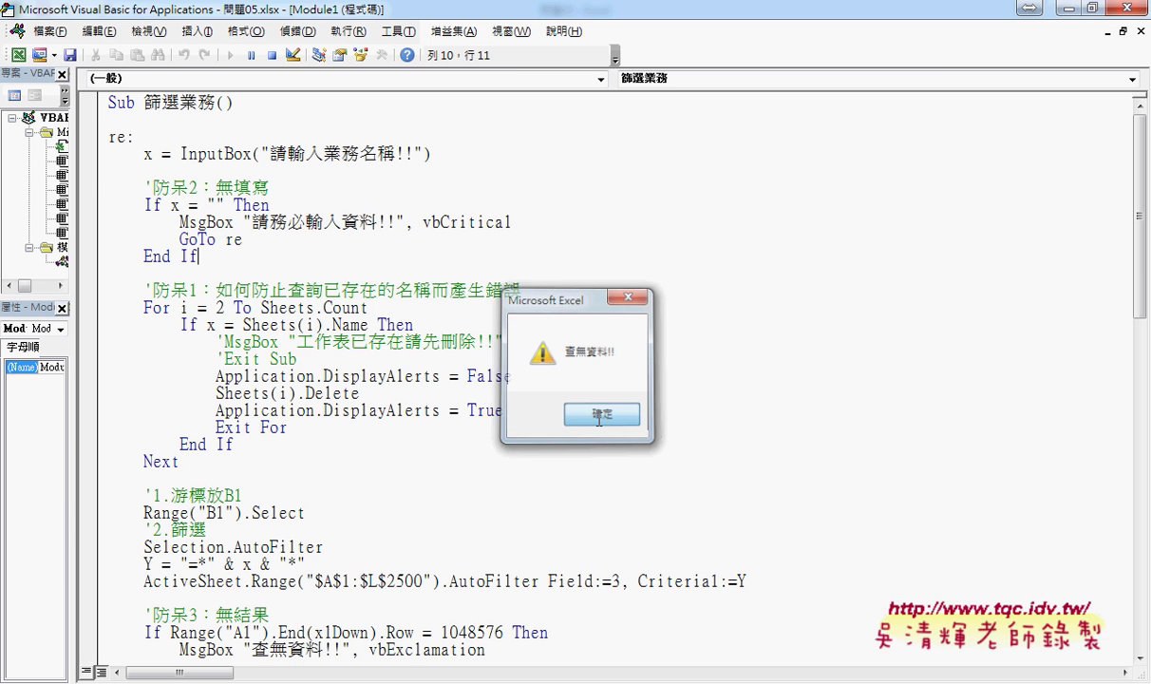
left_click(1068, 11)
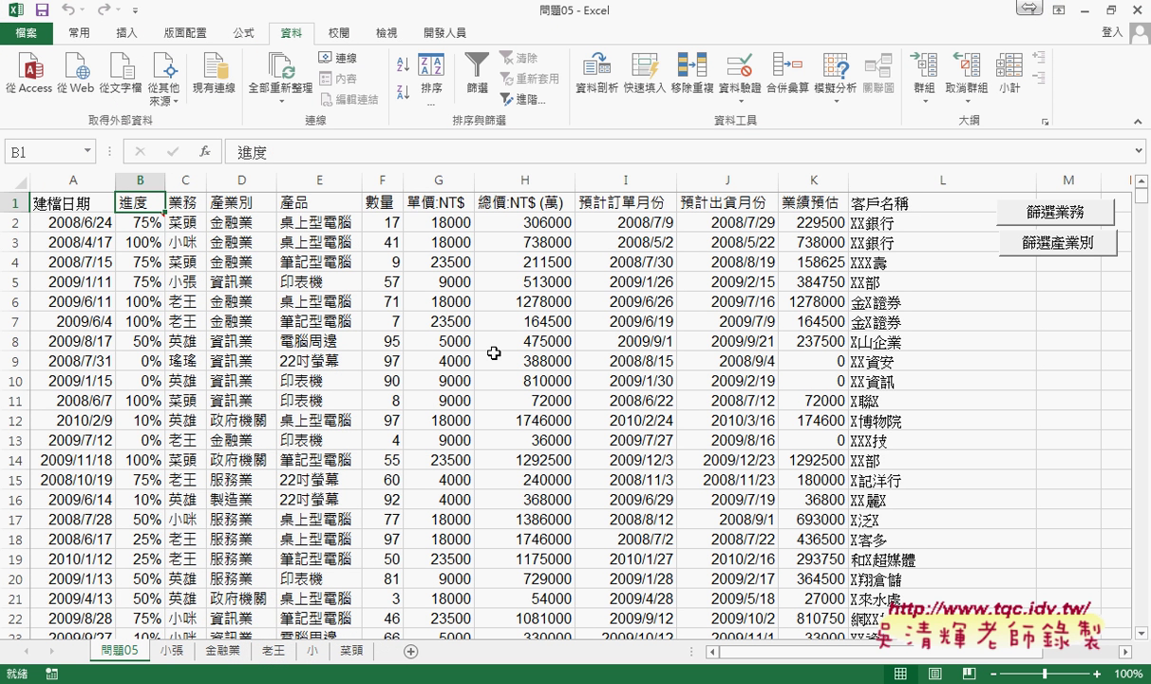
right_click(1022, 220)
left_click(1069, 365)
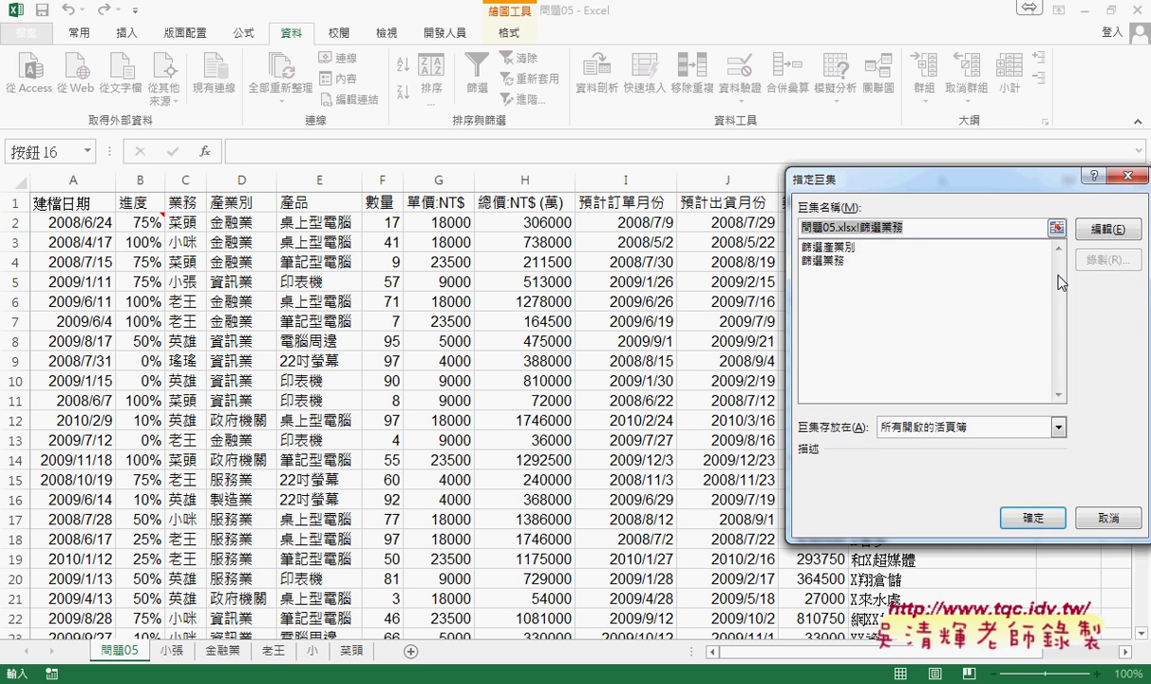
Open the 篩選業務 code via 編輯 and highlight GoTo re, the InputBox line and the re: label
left_click(1112, 228)
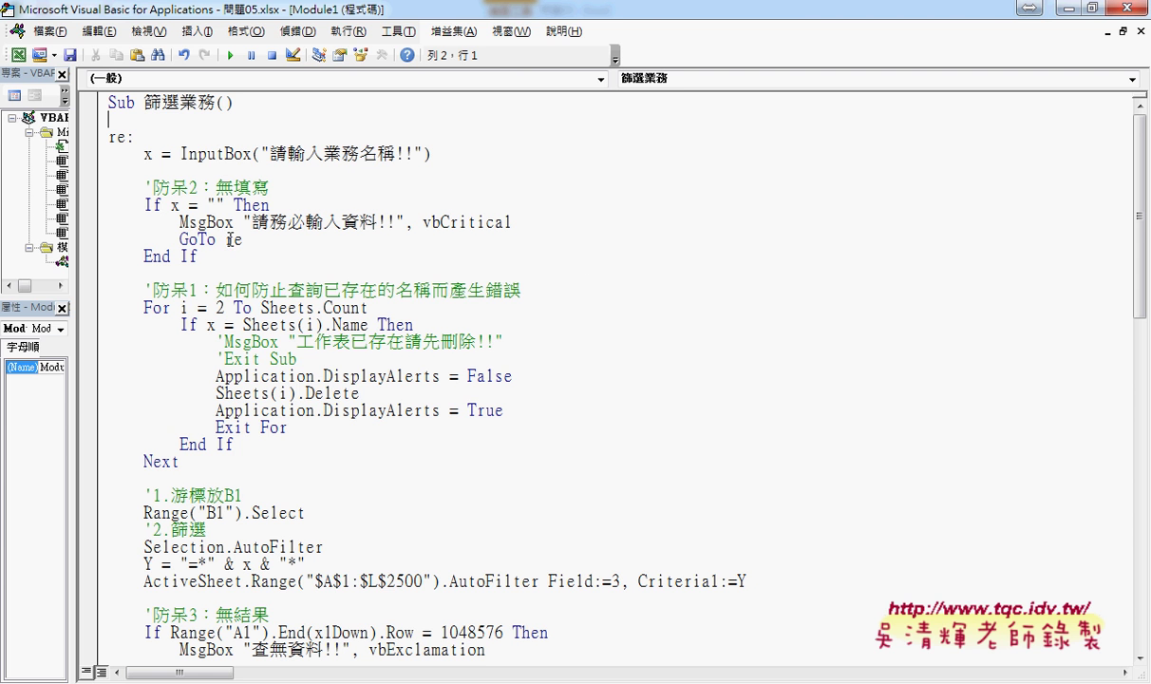
left_click_drag(246, 239, 180, 239)
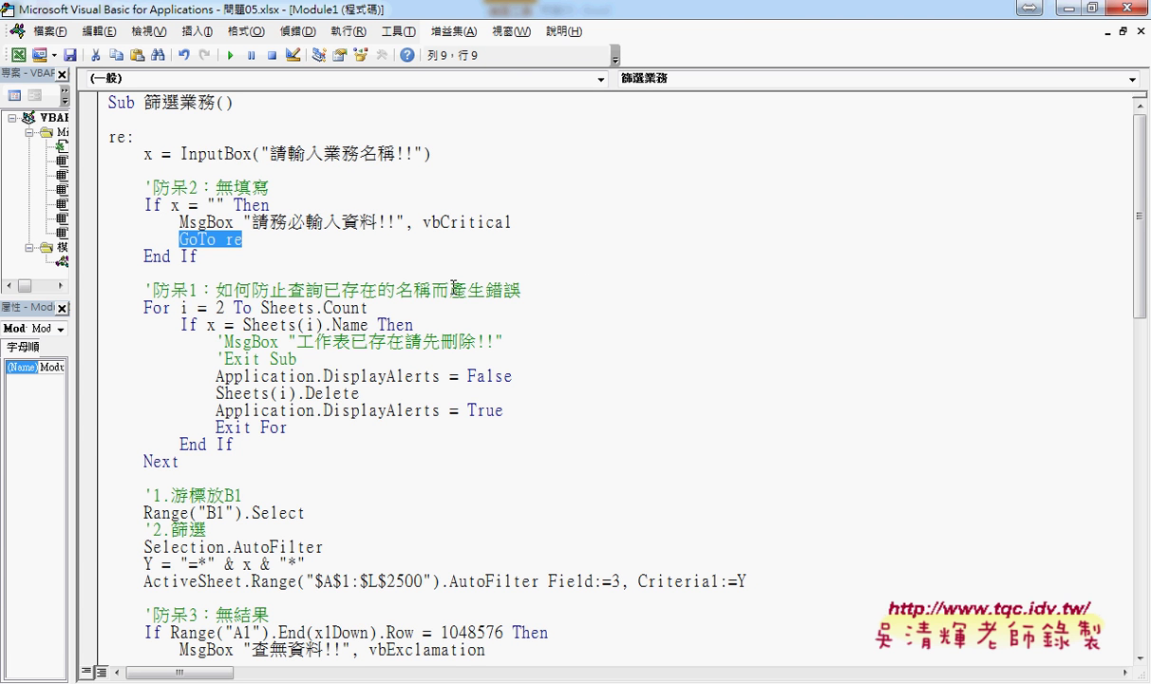
left_click_drag(179, 240, 243, 240)
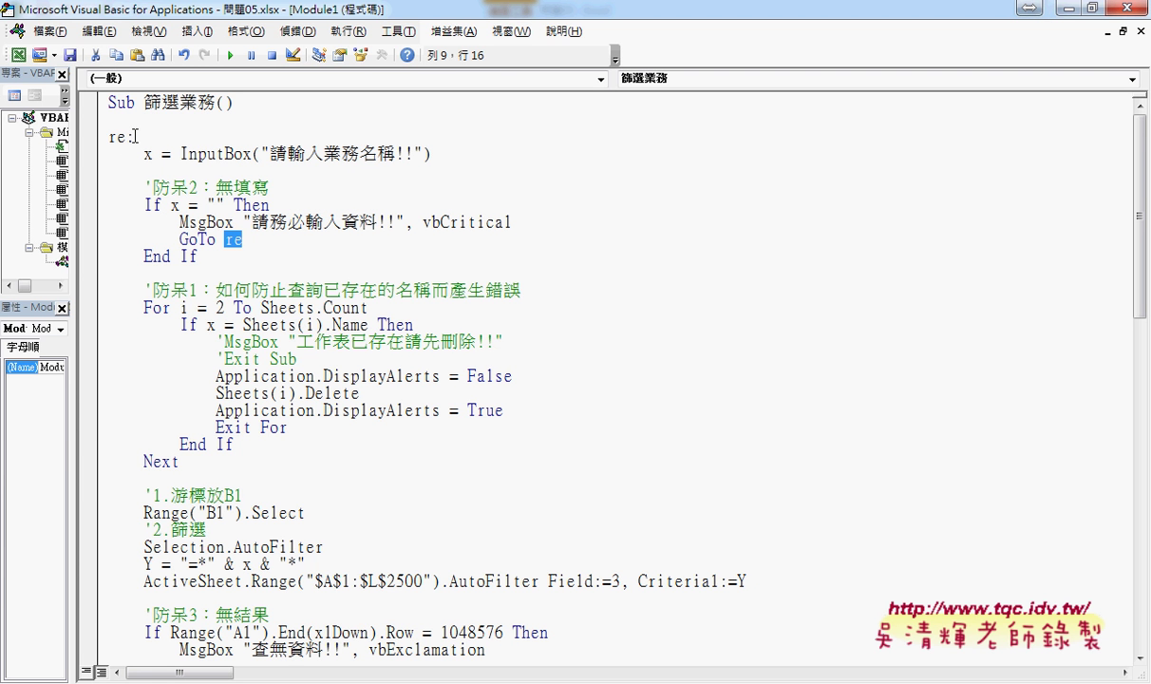
left_click_drag(144, 153, 442, 154)
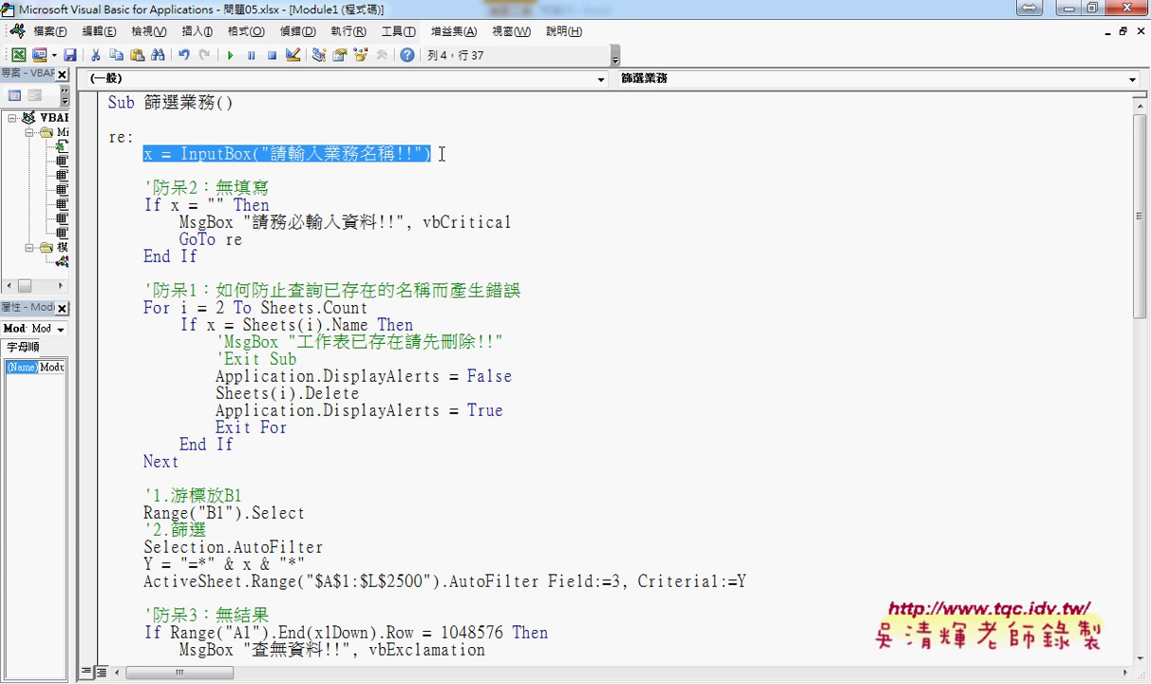
left_click(129, 138)
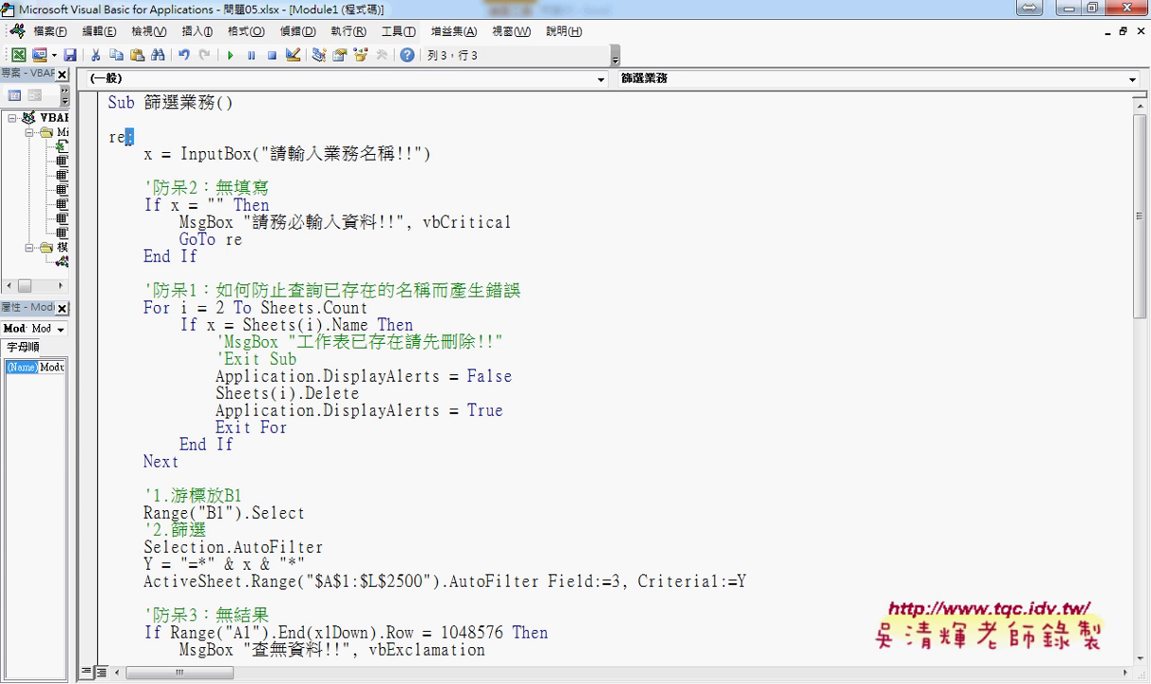
left_click_drag(131, 138, 105, 138)
mouse_move(173, 232)
left_mouse_down()
mouse_move(174, 254)
mouse_move(255, 245)
left_mouse_up()
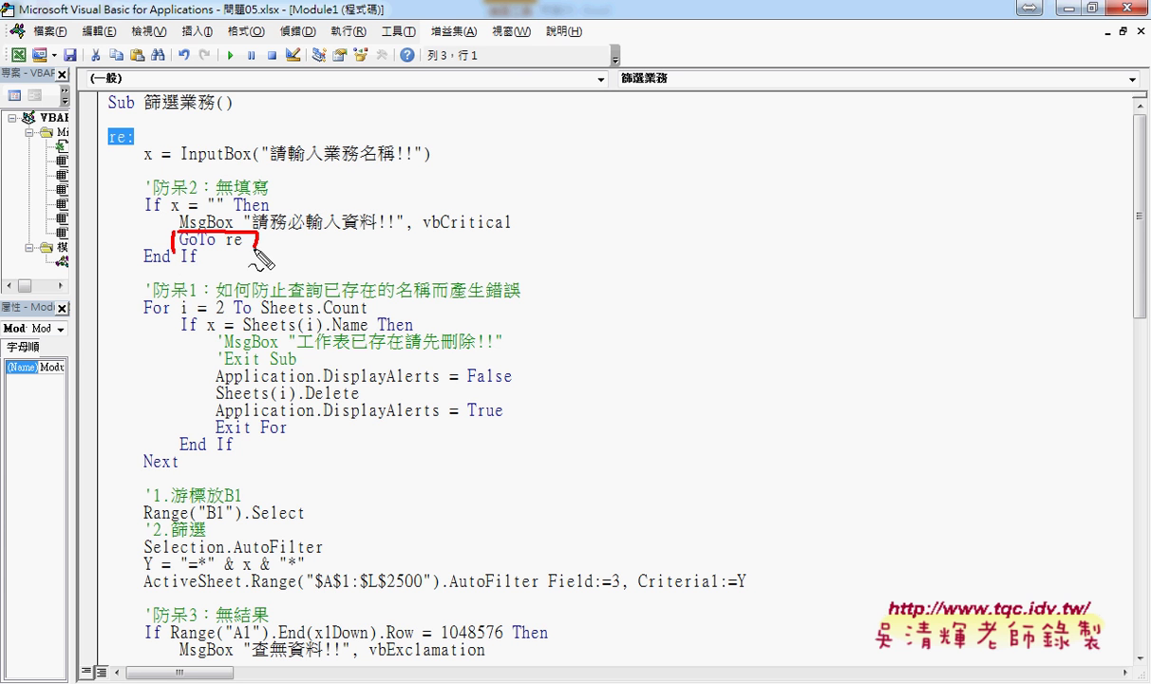
left_click_drag(185, 246, 255, 247)
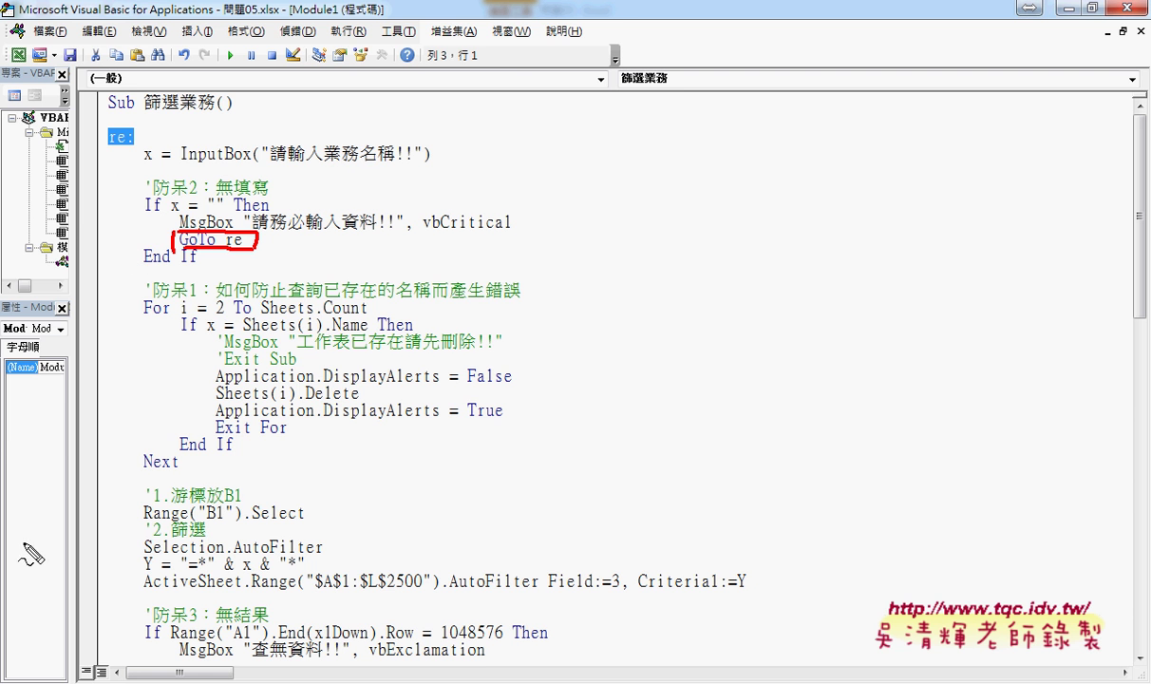
mouse_move(173, 239)
left_mouse_down()
mouse_move(98, 150)
mouse_move(101, 139)
mouse_move(132, 144)
left_mouse_up()
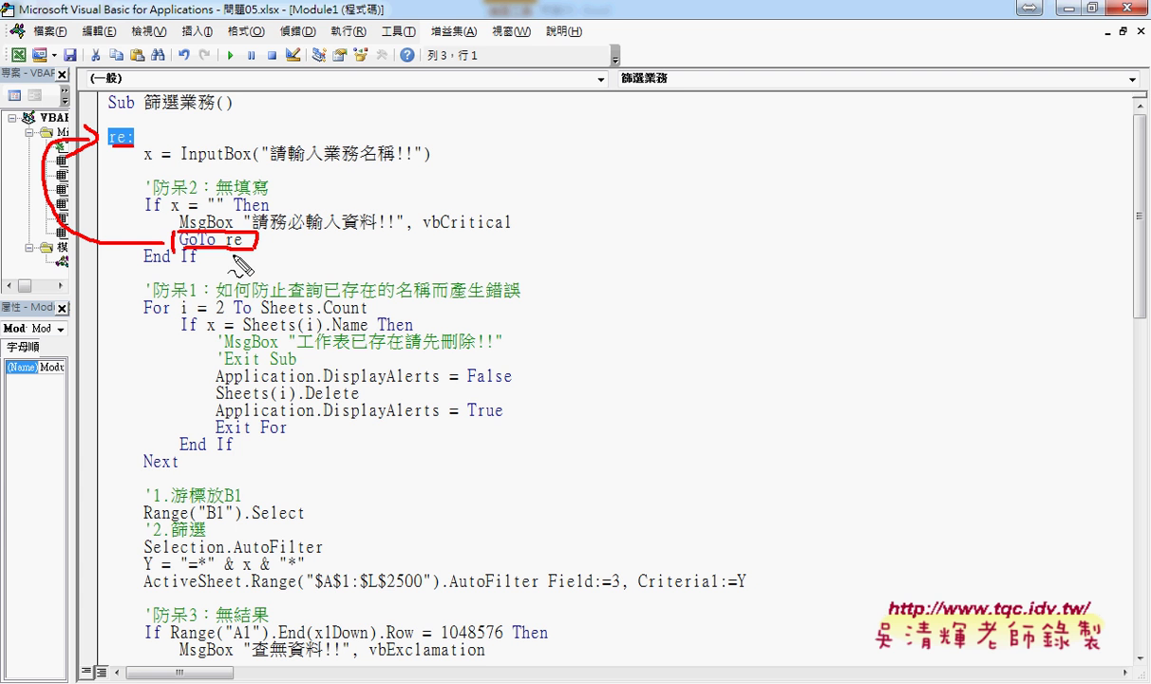
left_click_drag(228, 254, 245, 253)
key("ctrl+z")
left_click_drag(224, 255, 238, 255)
left_click_drag(122, 150, 134, 152)
left_click_drag(190, 164, 438, 164)
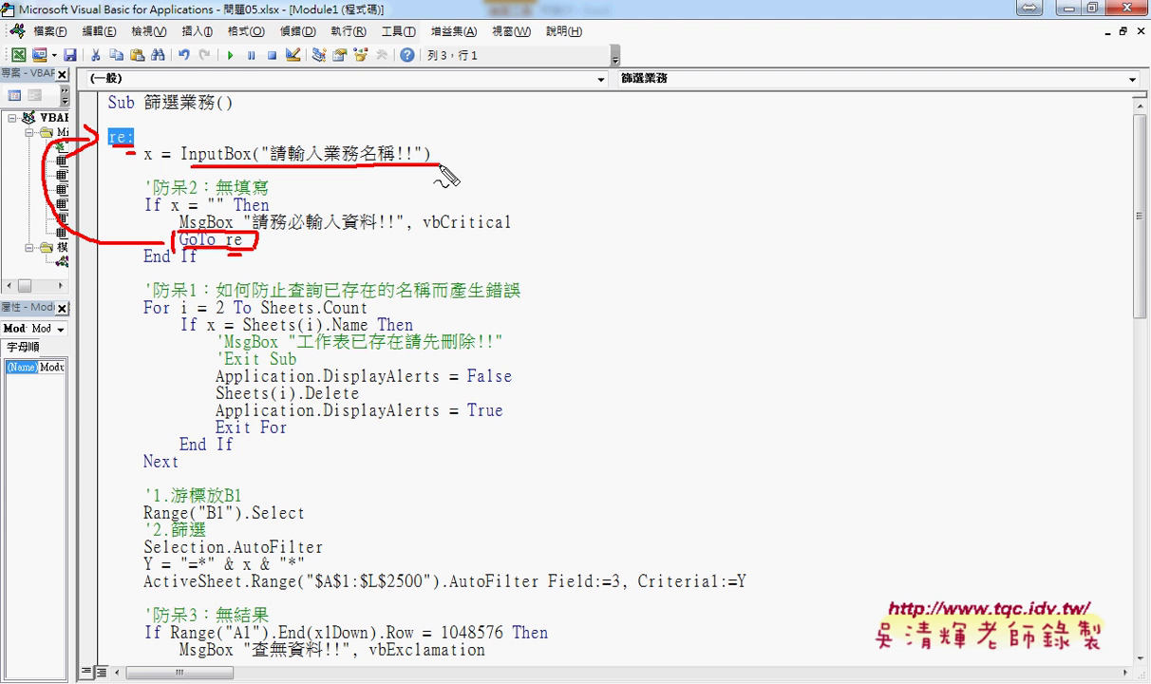
Insert an indented 'on error resume next' line directly under Sub 篩選業務()
key("Escape")
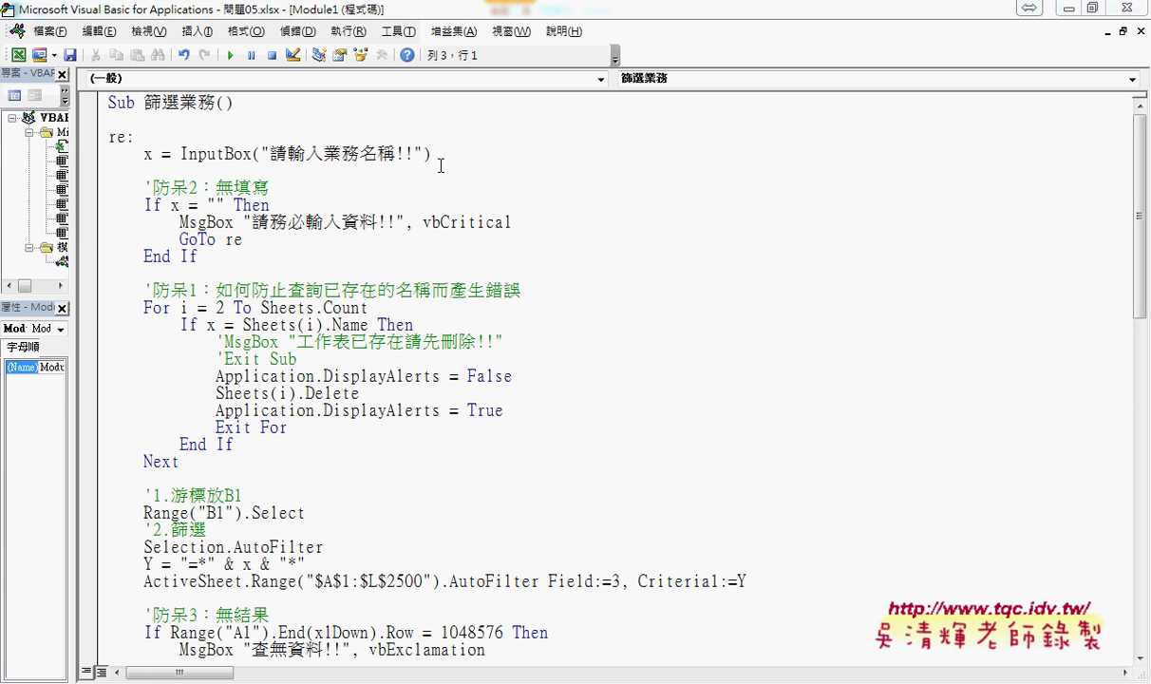
left_click(282, 125)
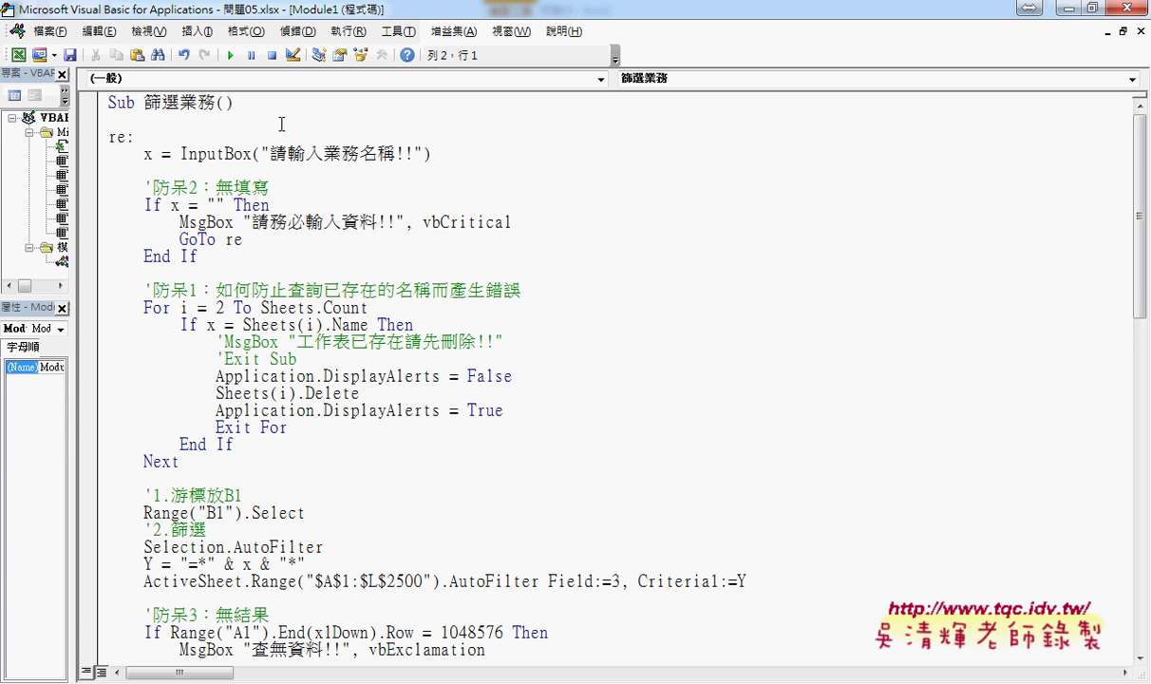
key("Tab")
type("o")
type("n")
type(" er")
type("ror ")
type("re")
type("su")
type("me")
type(" n")
type("ext")
key("Down")
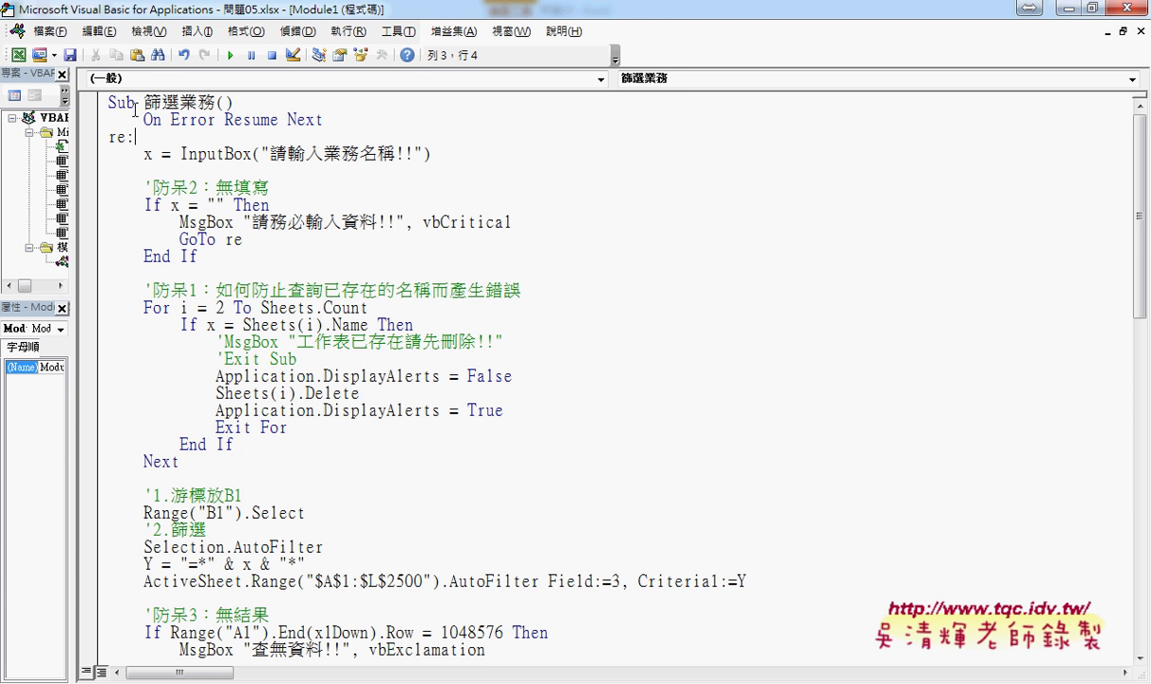
left_click_drag(108, 101, 349, 119)
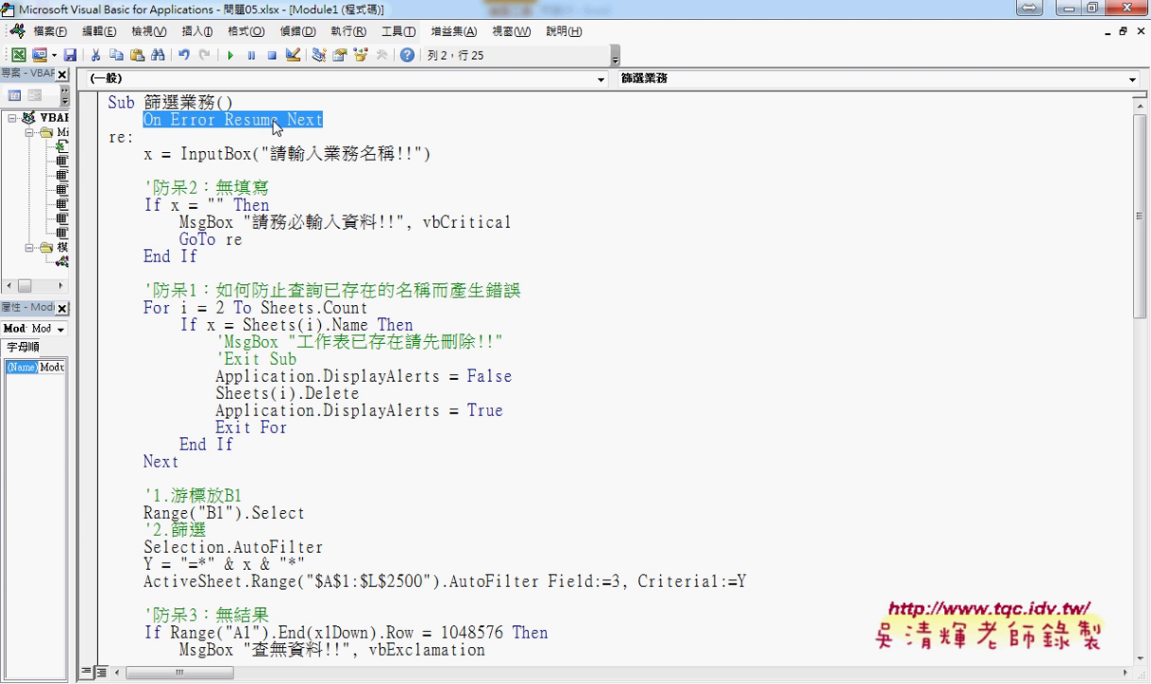
left_click(391, 125)
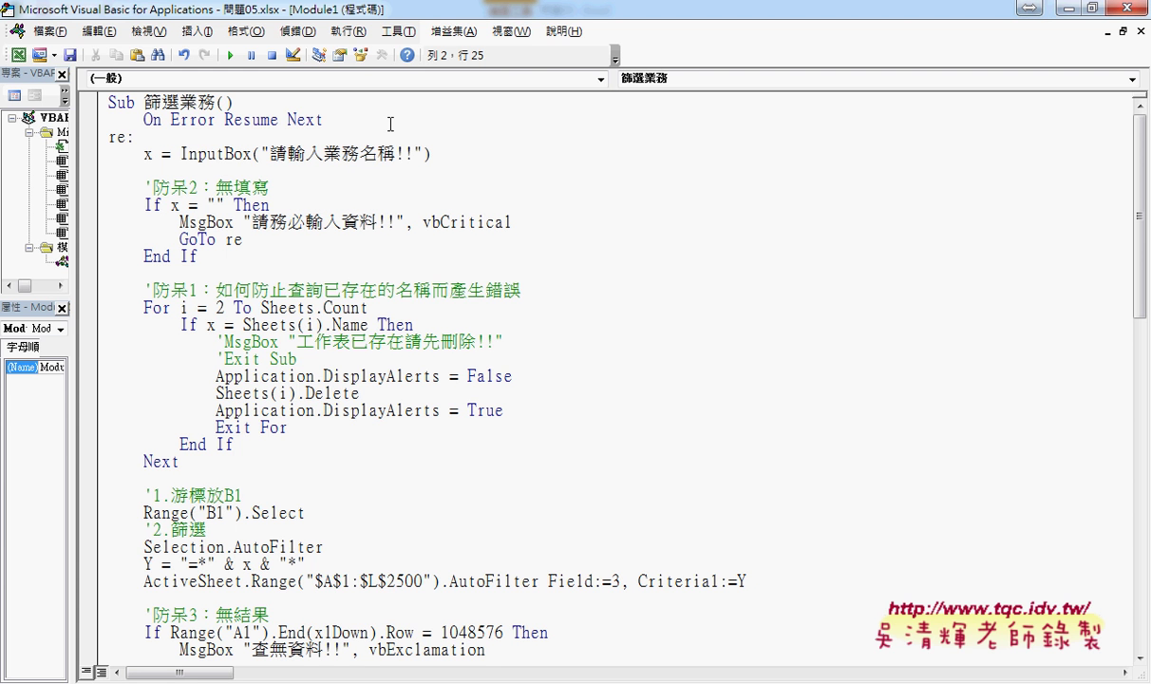
key("Home")
mouse_move(213, 249)
left_mouse_down()
mouse_move(179, 249)
mouse_move(227, 253)
left_mouse_up()
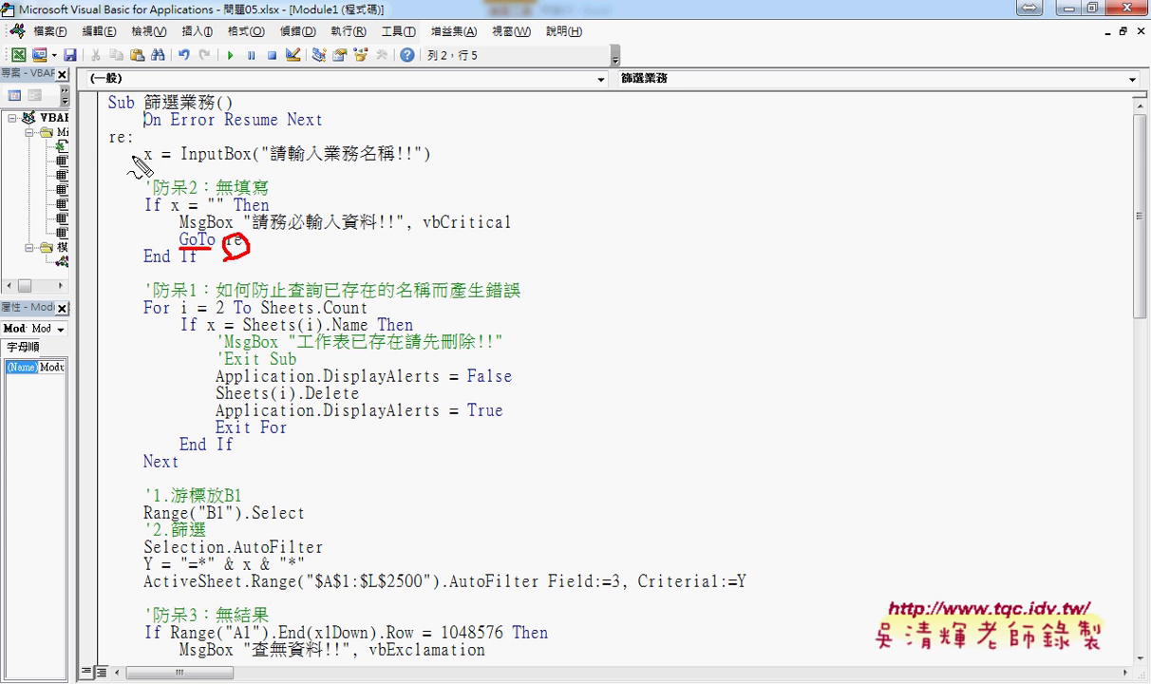
mouse_move(131, 133)
left_mouse_down()
mouse_move(126, 144)
mouse_move(323, 127)
left_mouse_up()
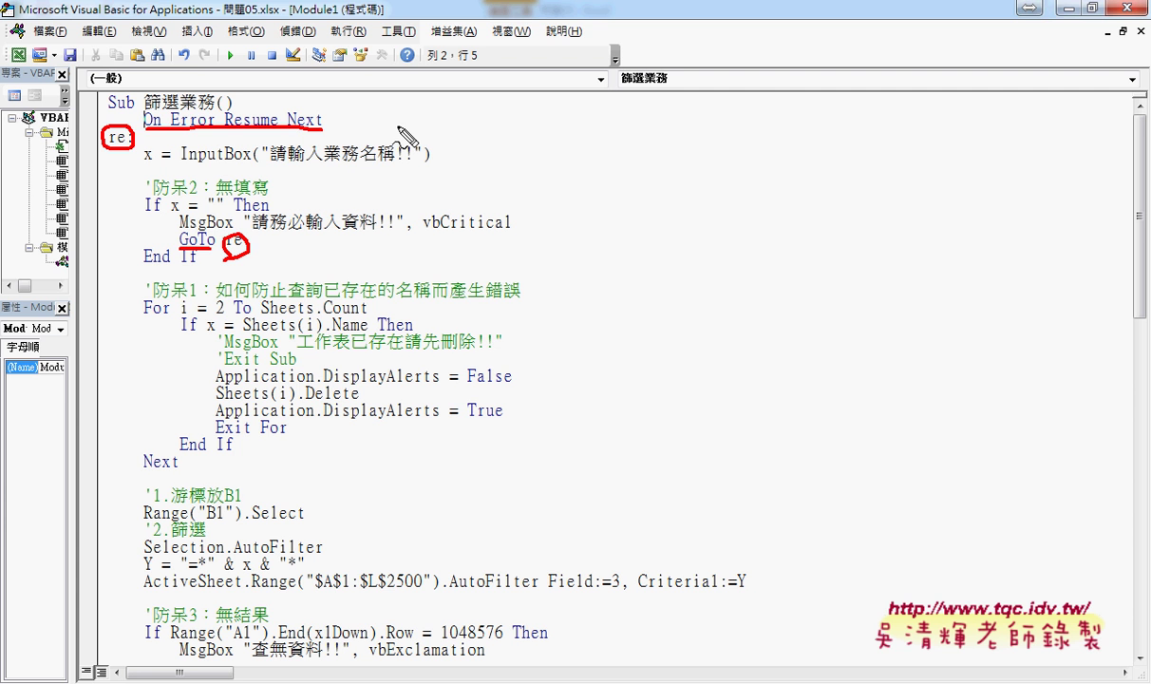
key("Escape")
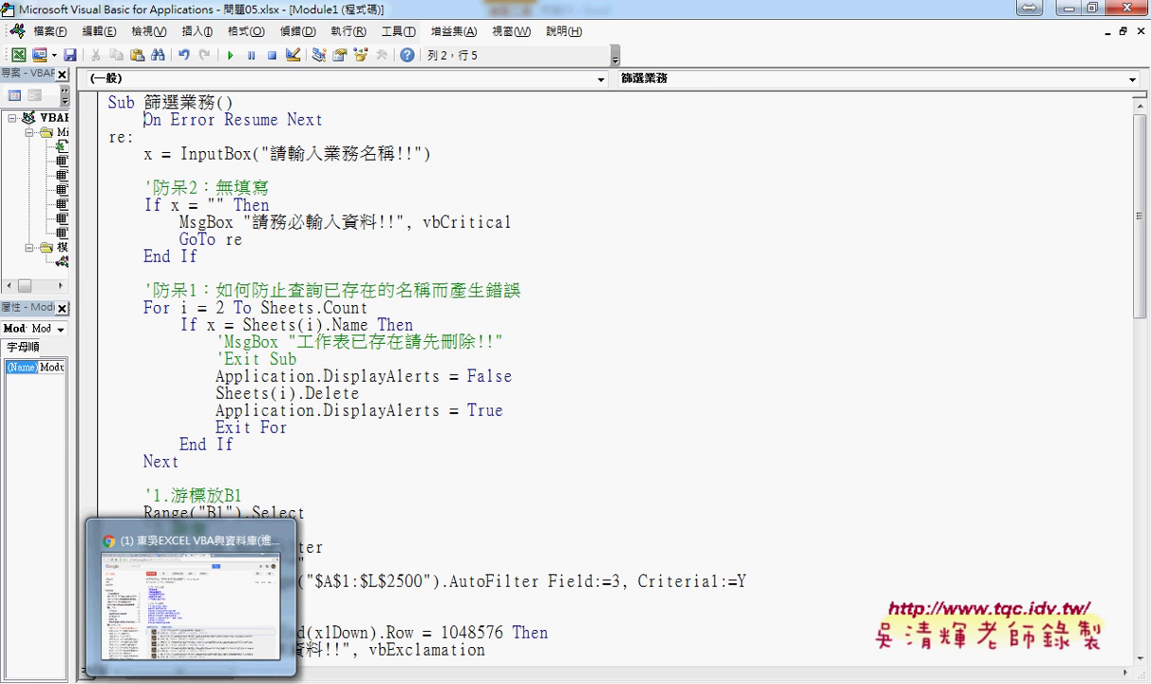
Glance at the Google Docs last-row notes, then close the VBA editor and jump to row 2500
left_click(181, 580)
left_click(503, 14)
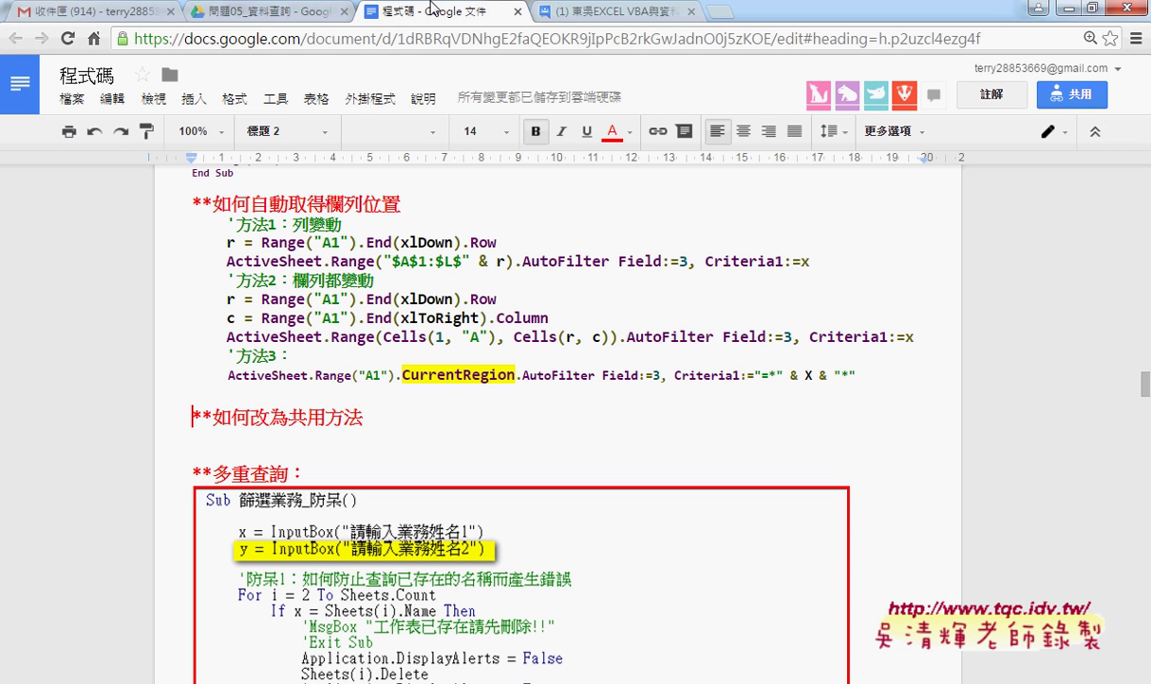
left_click(1065, 7)
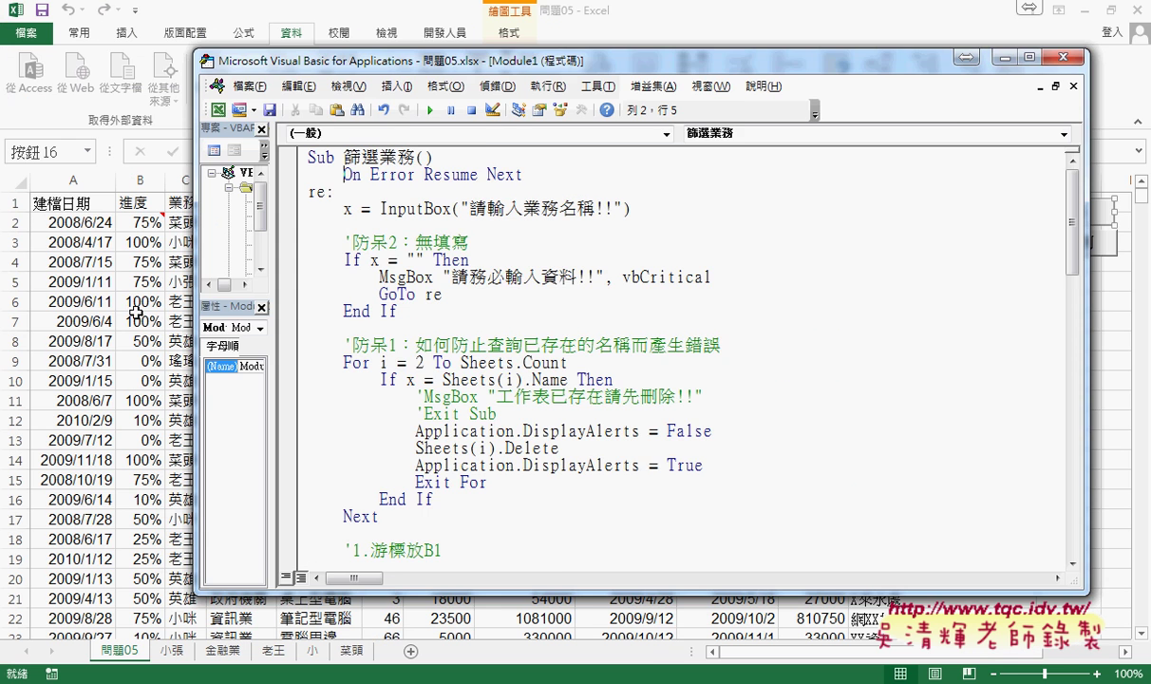
left_click(110, 319)
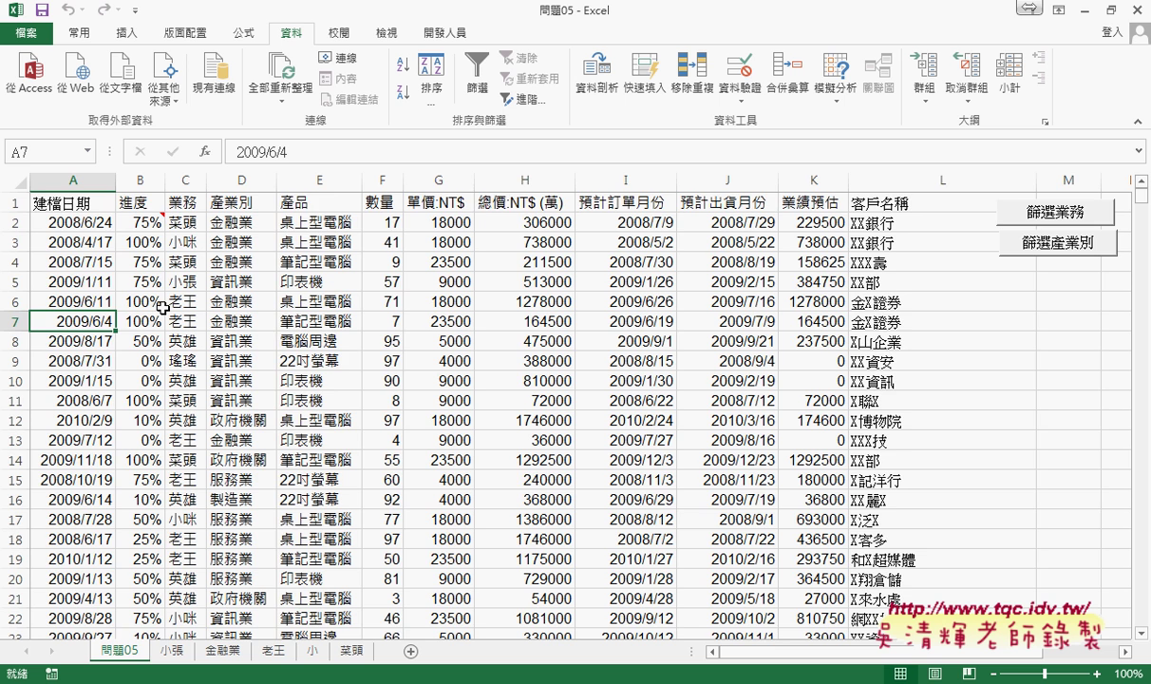
key("ctrl+Down")
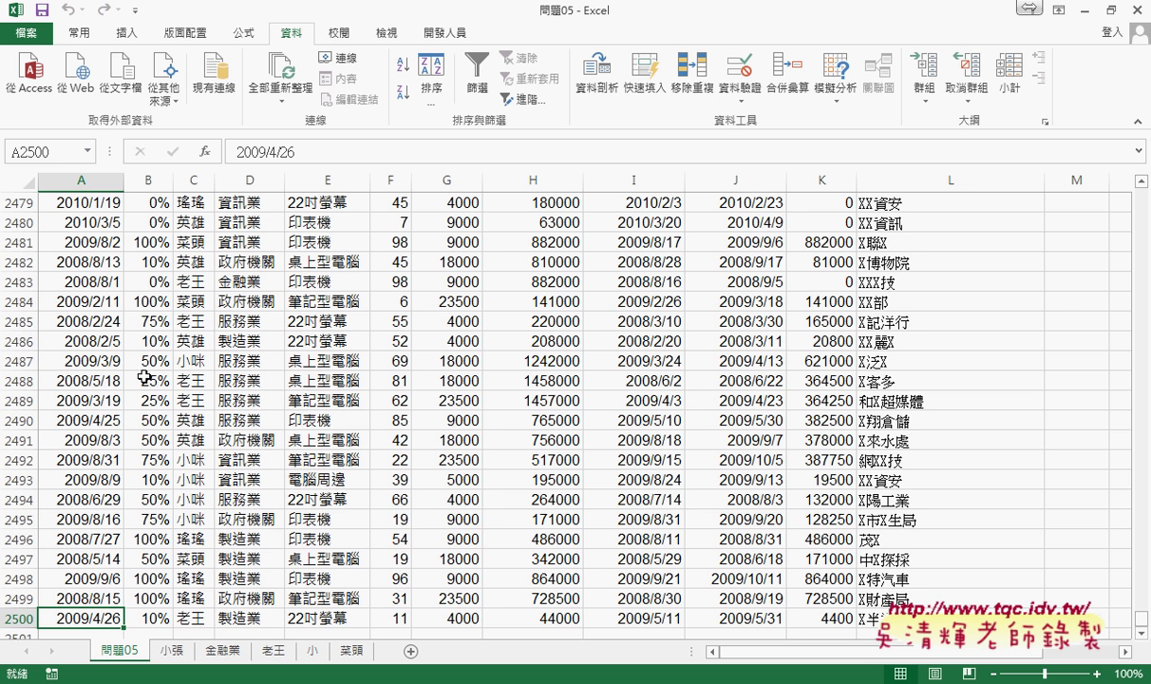
Remove the data in rows 2491–2500 and make A2490 the active cell
scroll(76, 494, "down", 2)
left_click(25, 501)
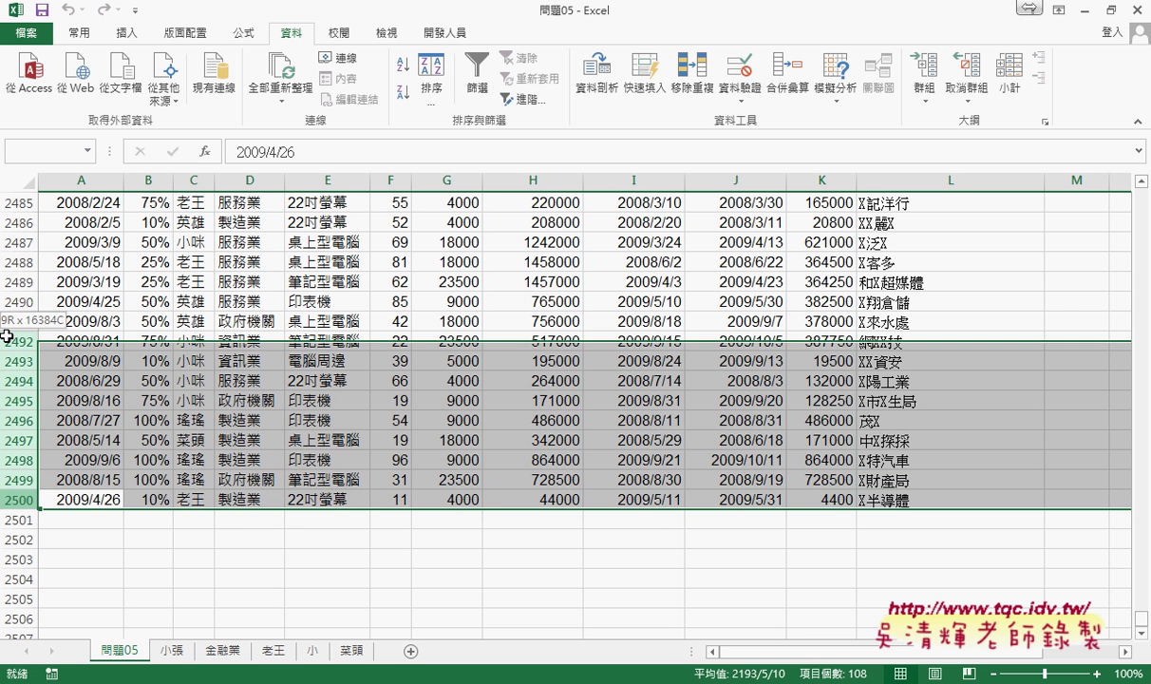
left_click_drag(26, 501, 7, 330)
right_click(393, 395)
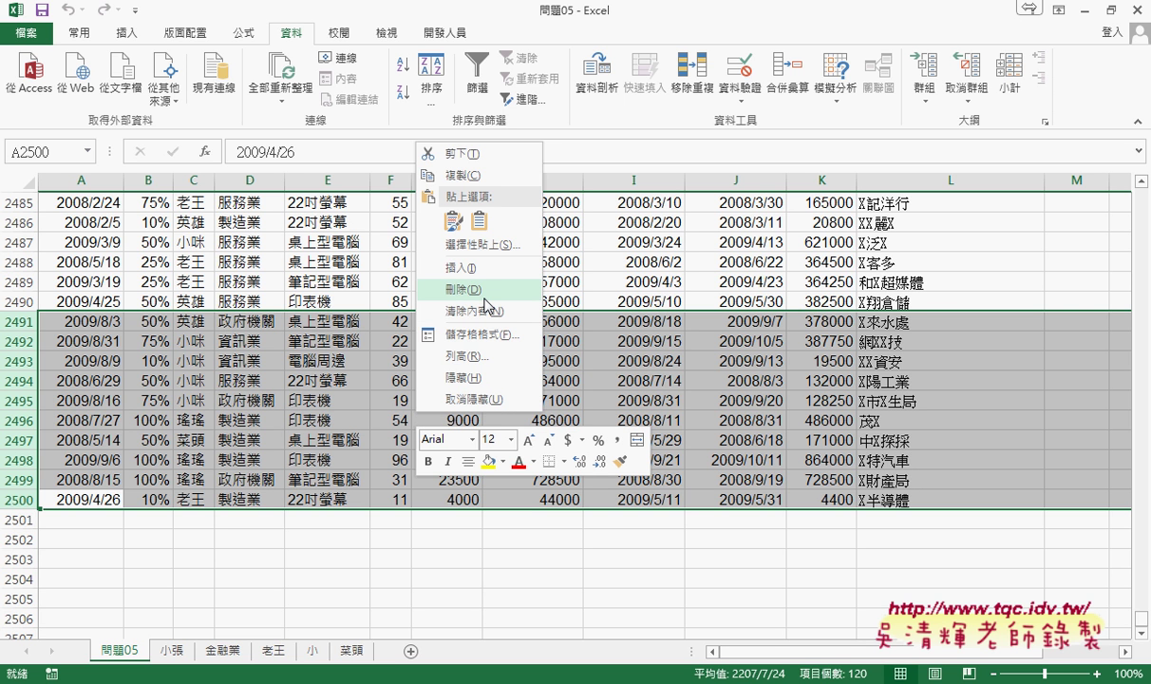
left_click(485, 298)
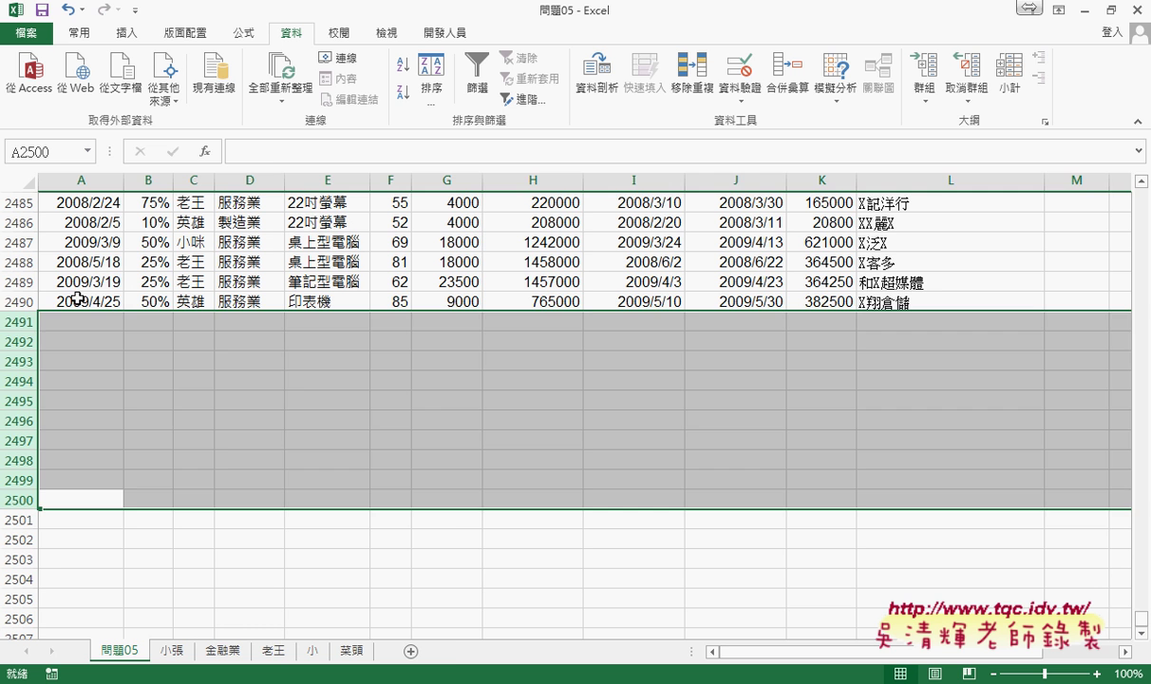
left_click(77, 298)
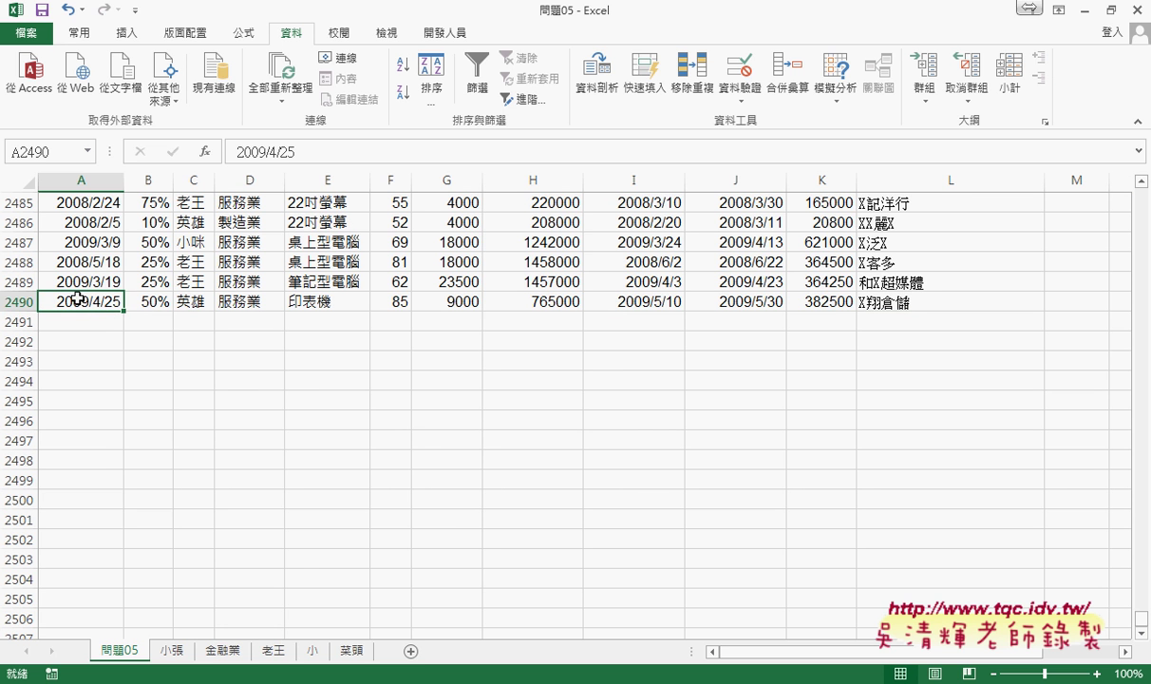
Back in the macro code, insert a new r= line above the ActiveSheet.Range AutoFilter statement
left_click(323, 634)
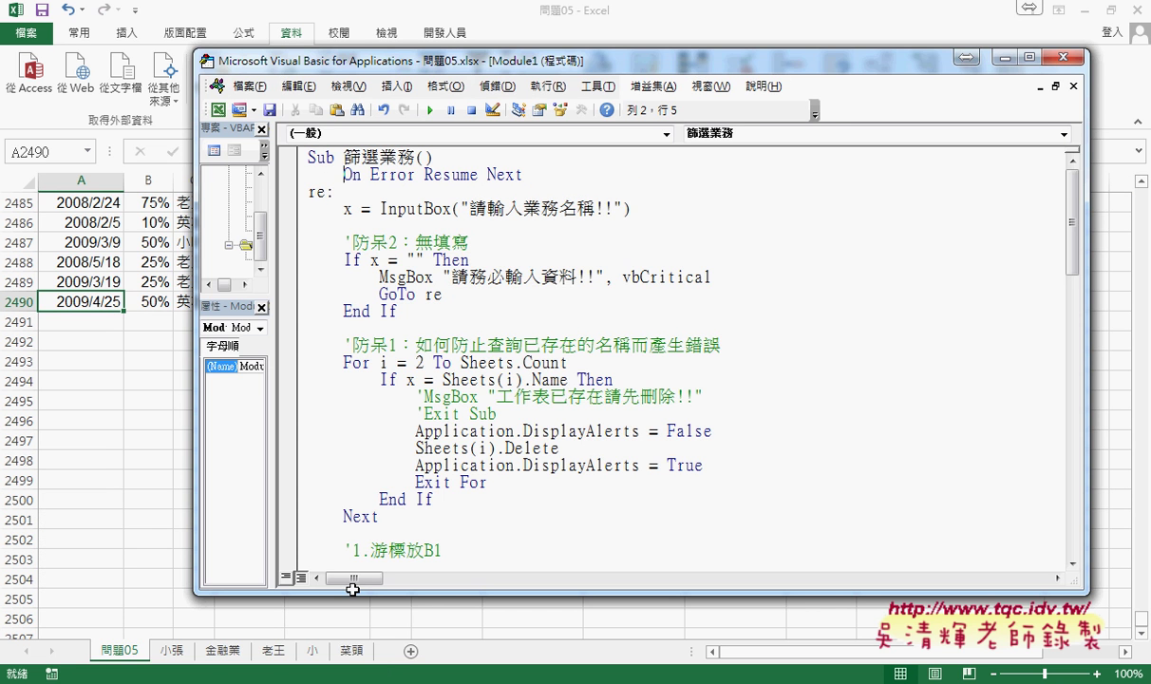
scroll(553, 342, "down", 5)
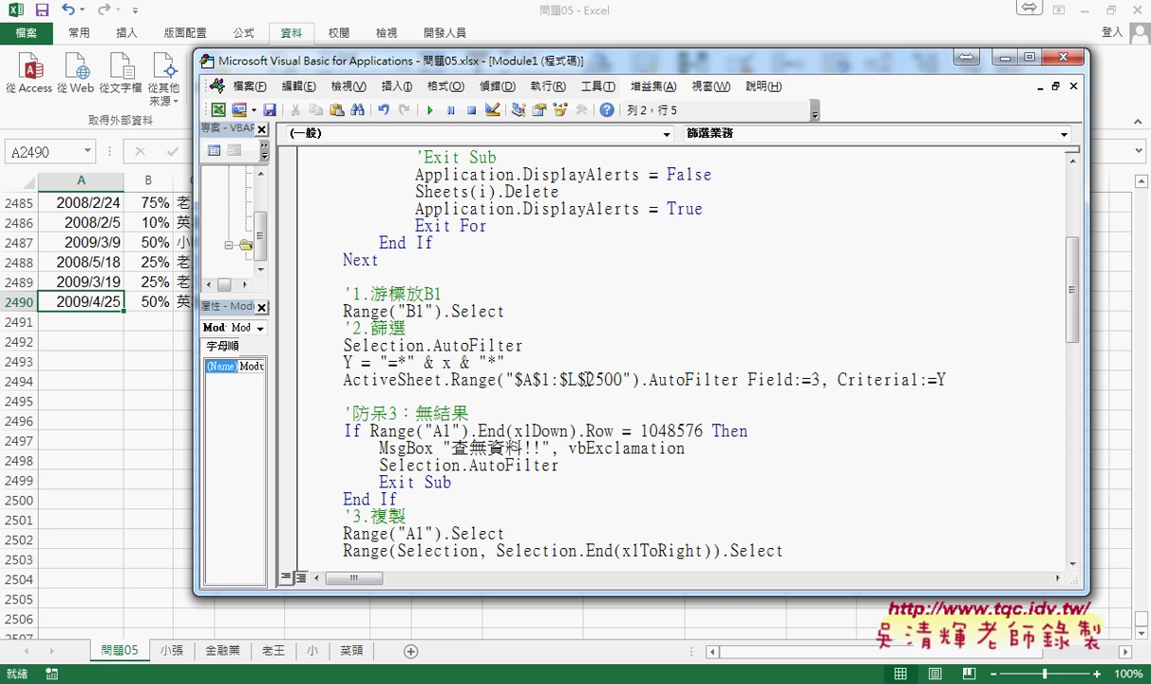
double_click(586, 378)
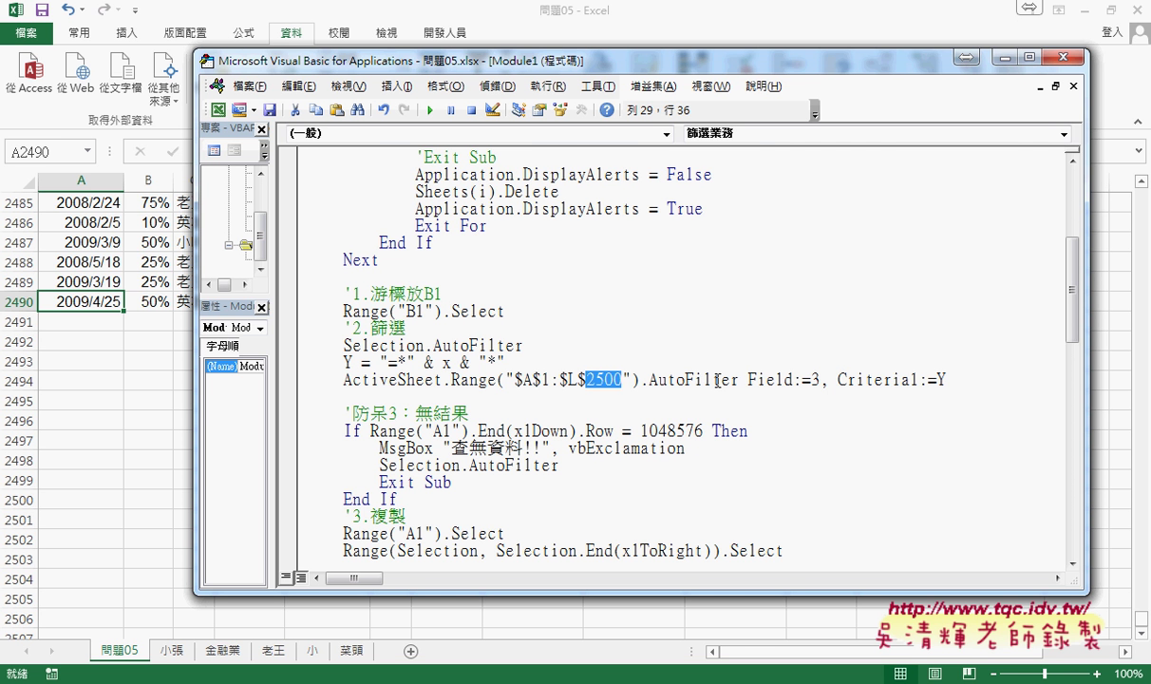
key("Up")
key("End")
key("Return")
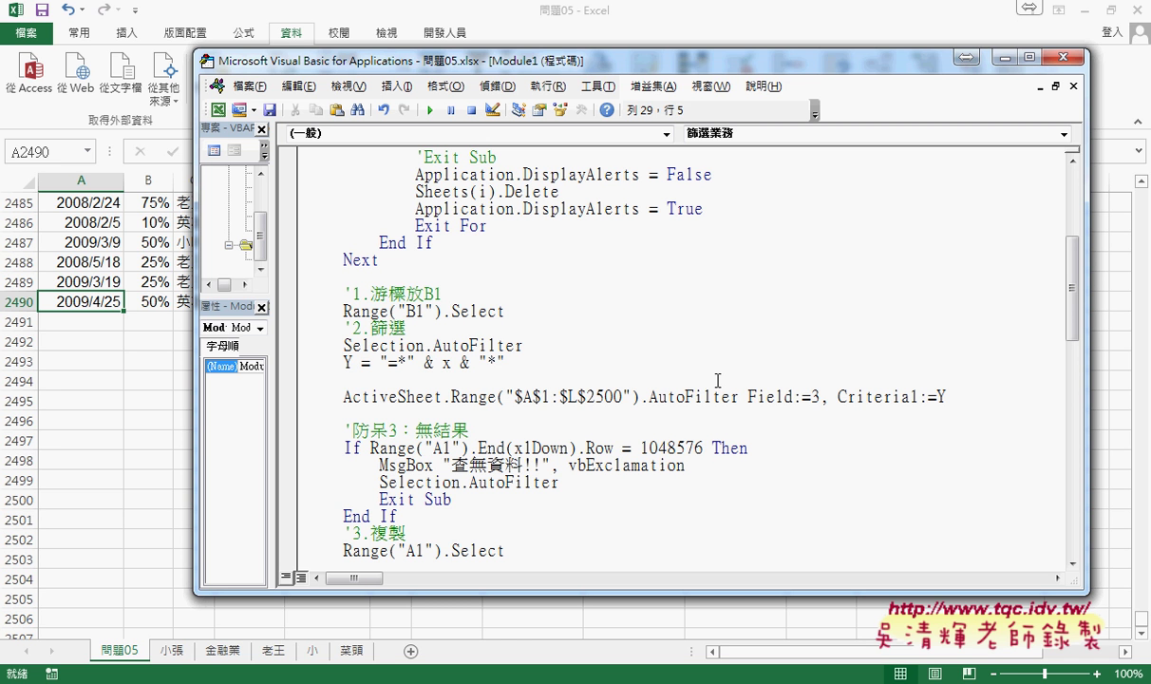
type("r=")
Complete the line as r = Range("A1").End(xlDown).Row, copying the expression from the If line
left_click(355, 448)
key("Return")
left_click_drag(370, 448, 613, 446)
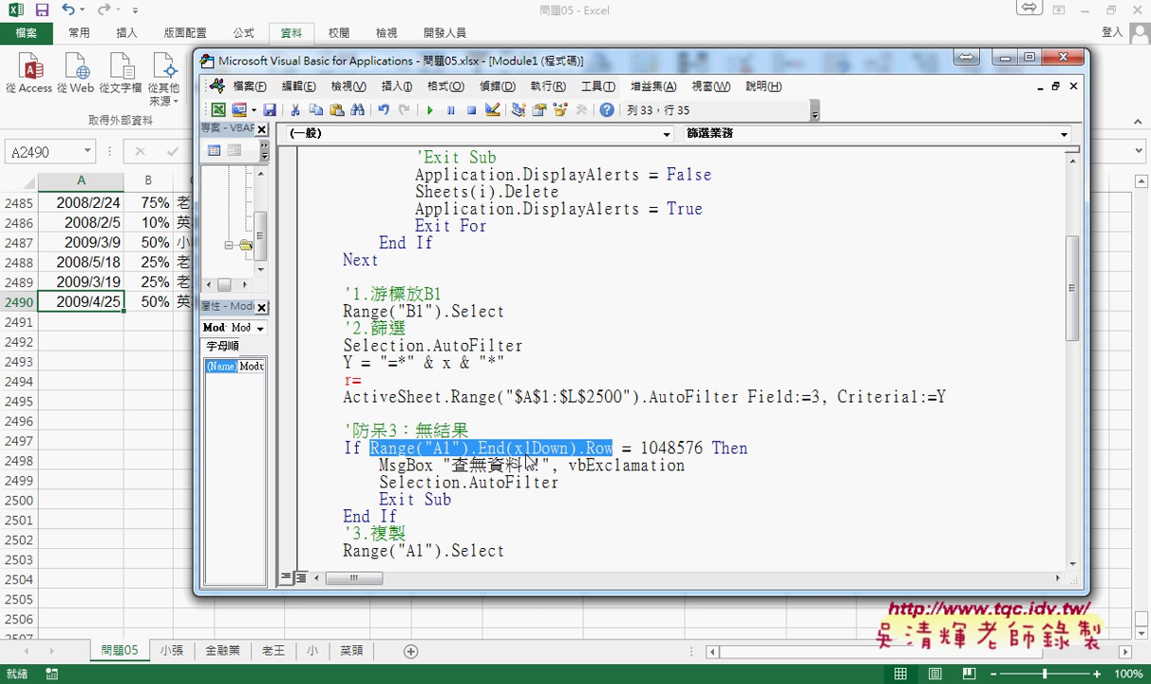
left_click_drag(428, 380, 429, 382)
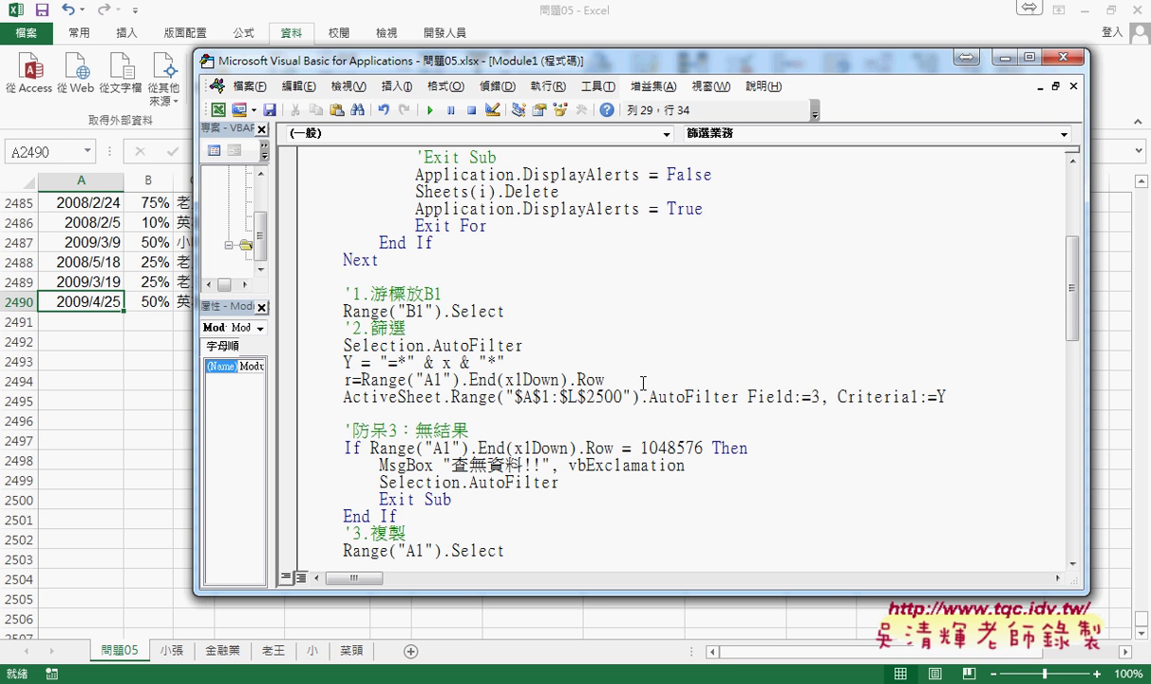
key("Return")
left_click_drag(627, 380, 360, 380)
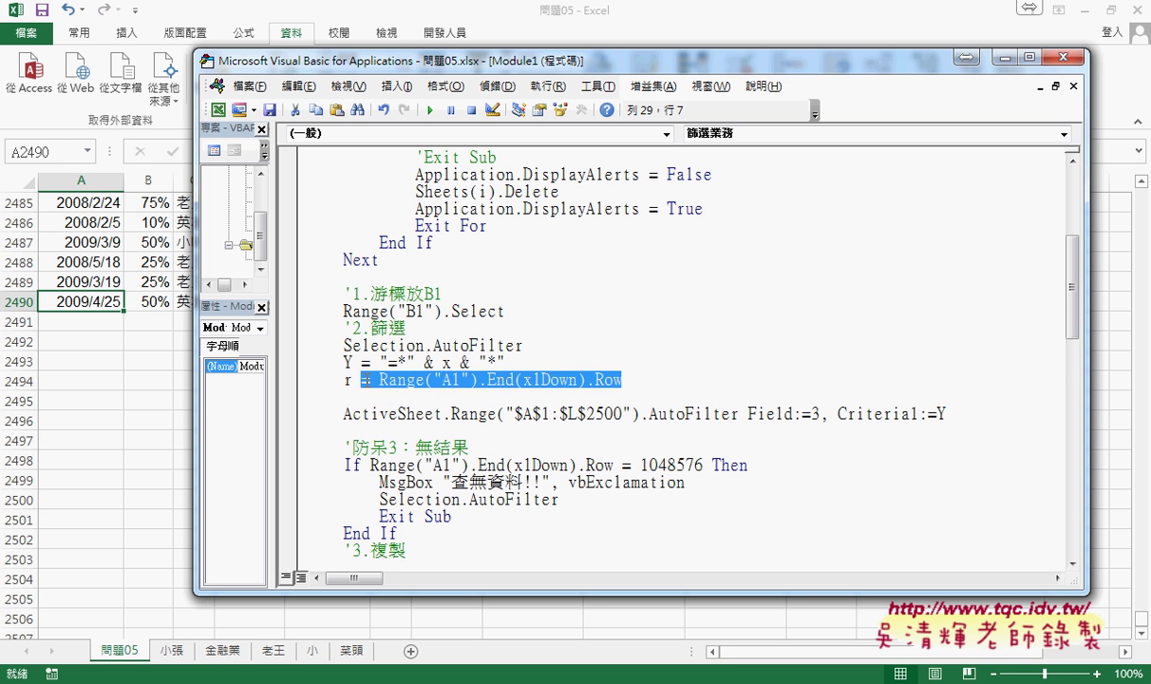
key("shift+Right")
double_click(345, 380)
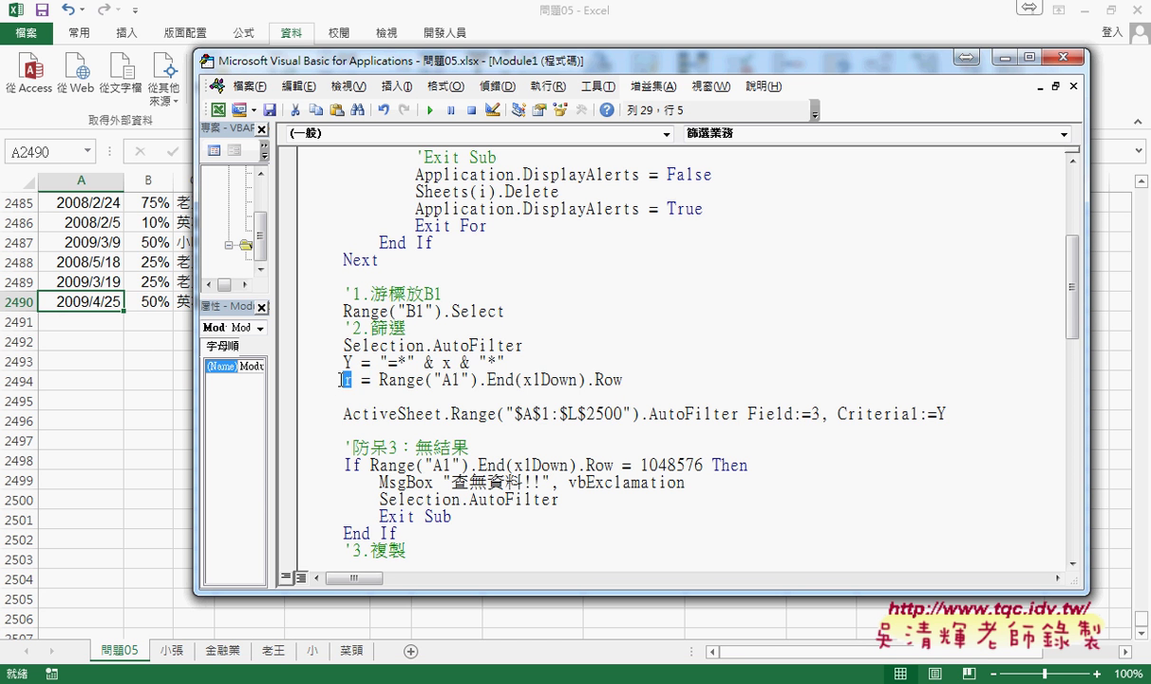
Replace the hard-coded 2500 in the AutoFilter range with & r, giving "$A$1:$L$" & r
left_click_drag(586, 414, 623, 414)
left_click(627, 380)
key("Delete")
left_click_drag(623, 397, 587, 397)
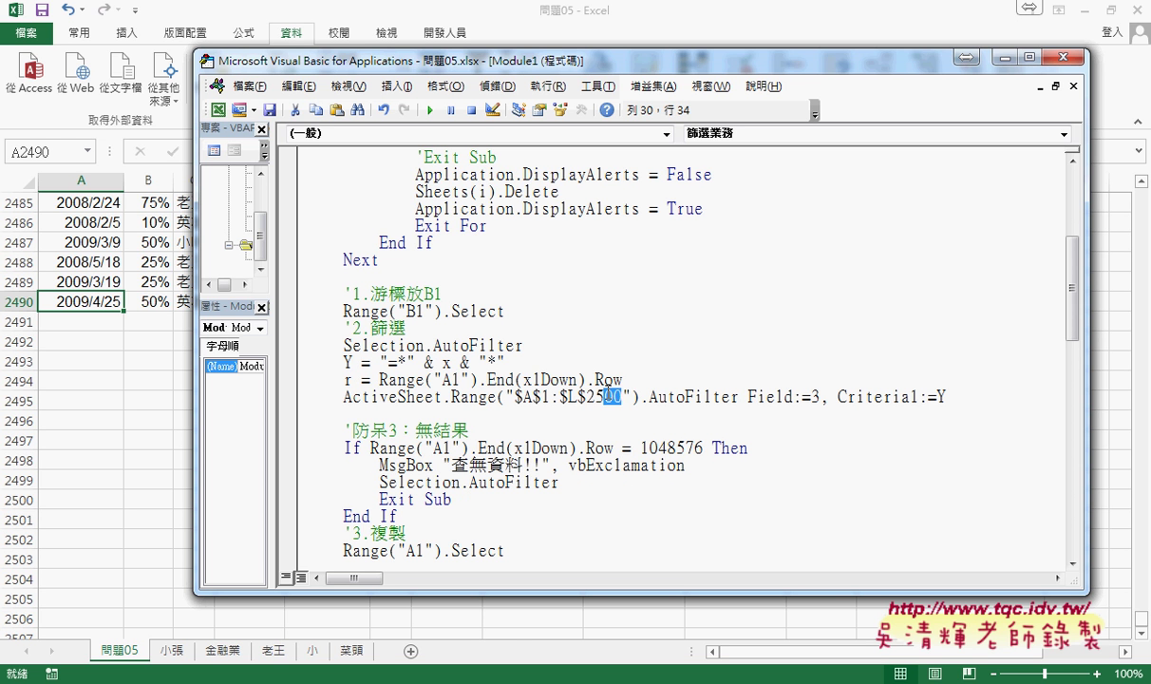
key("Delete")
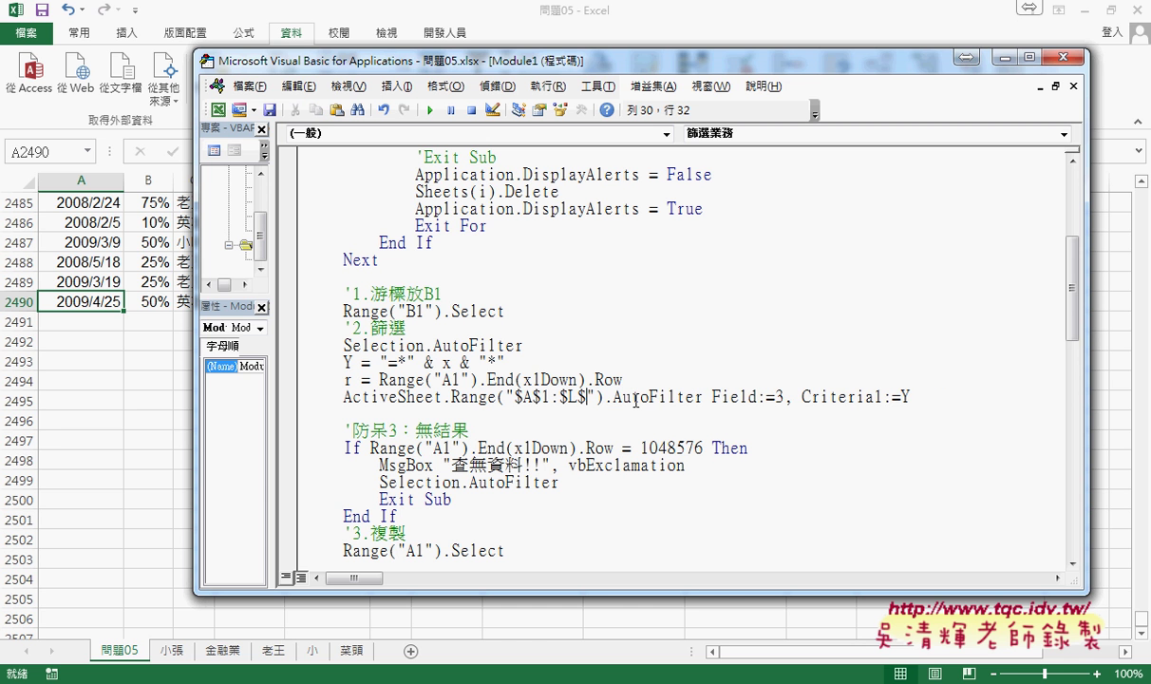
key("Right")
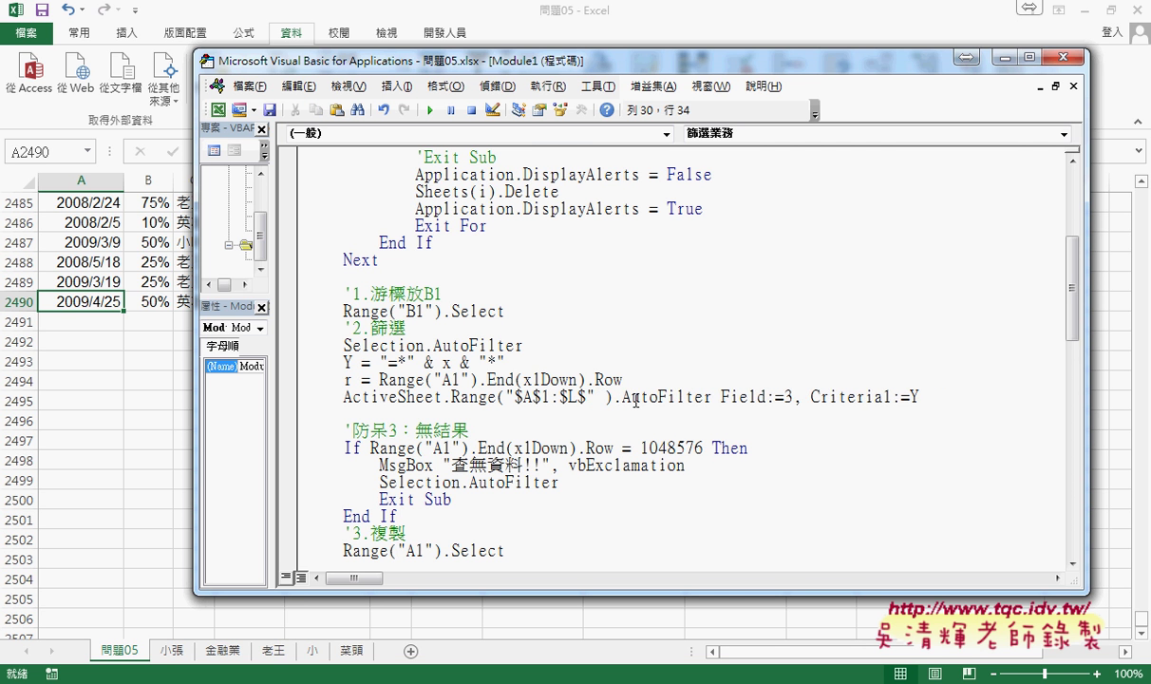
type("&")
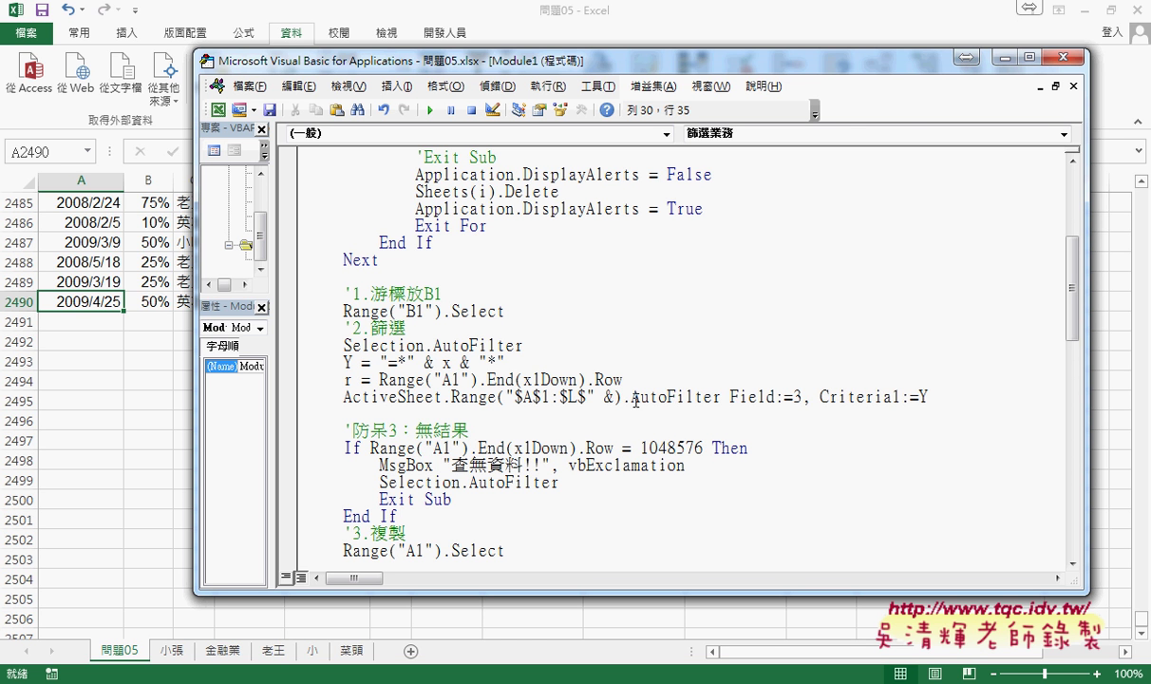
type(" r")
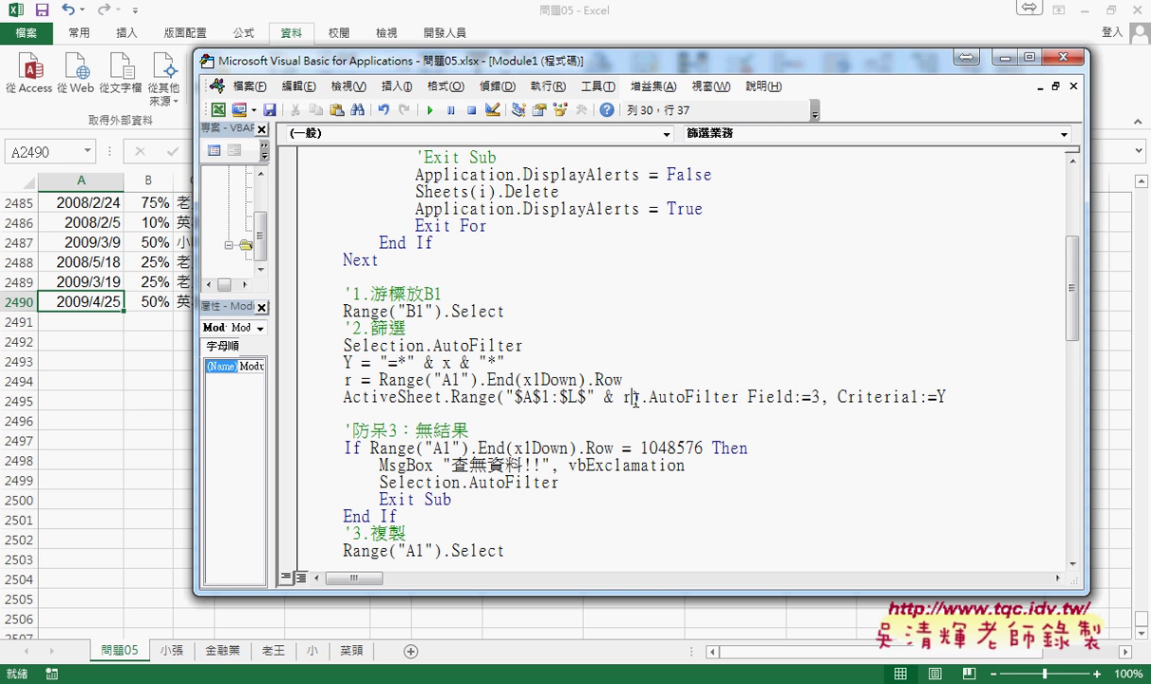
Highlight the $A$1:$L$ literal and the added & r, then bring up the Google Docs notes
left_click_drag(594, 392, 504, 396)
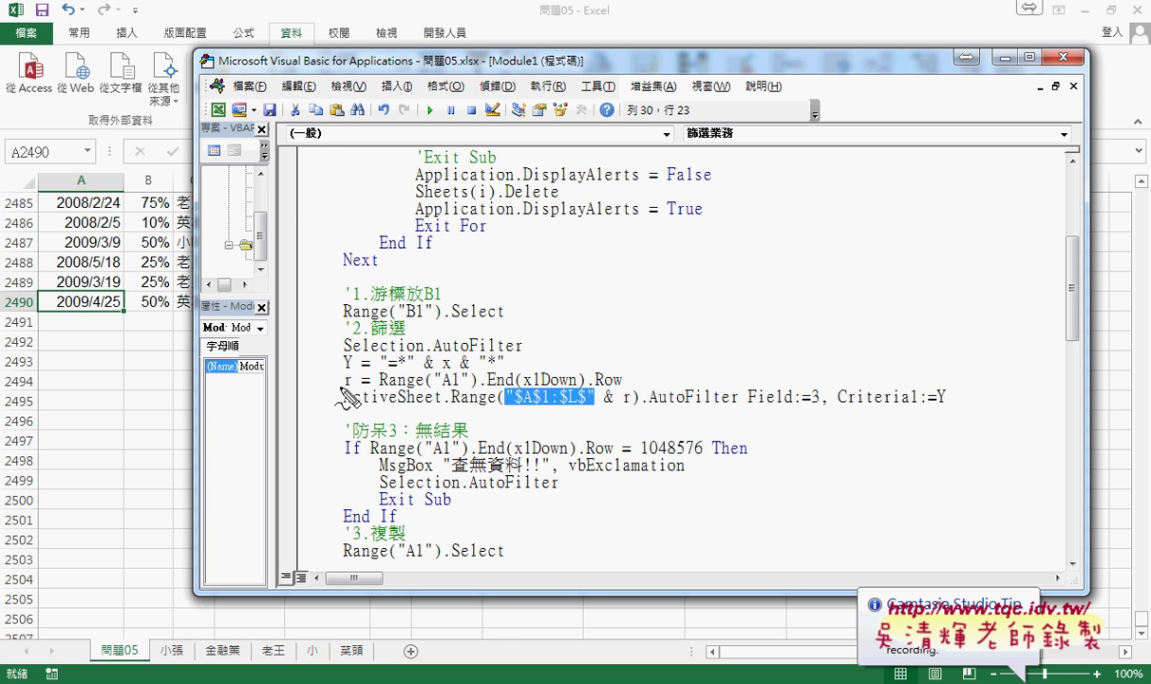
left_click_drag(604, 406, 636, 406)
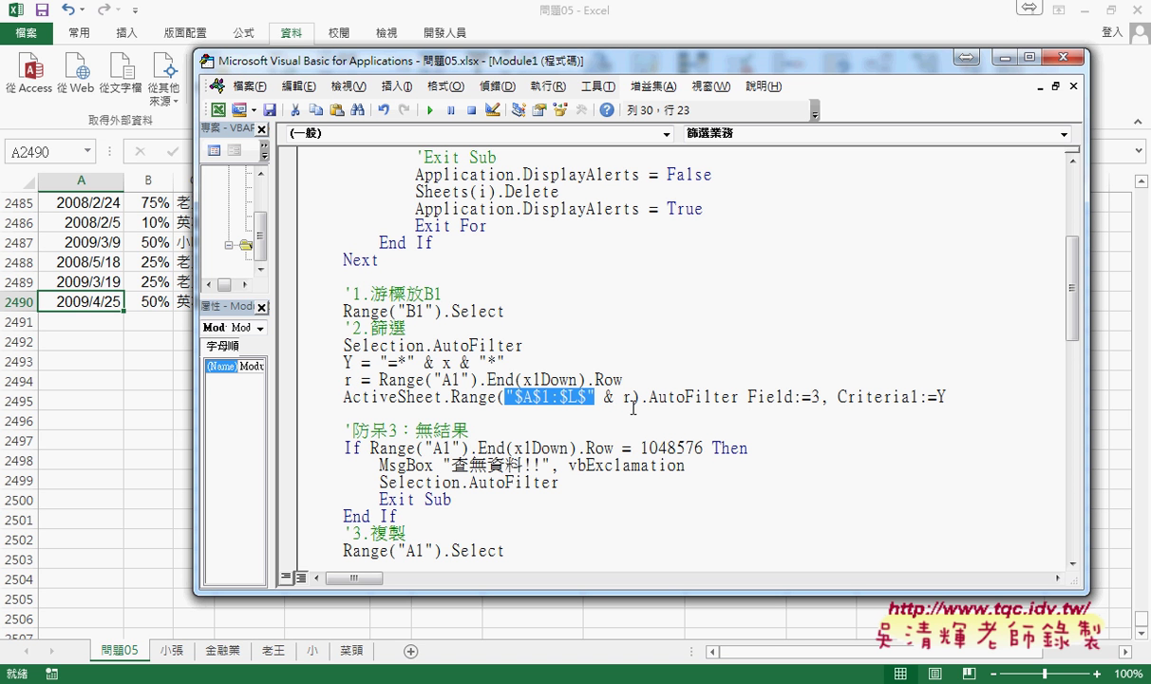
key("alt+Tab")
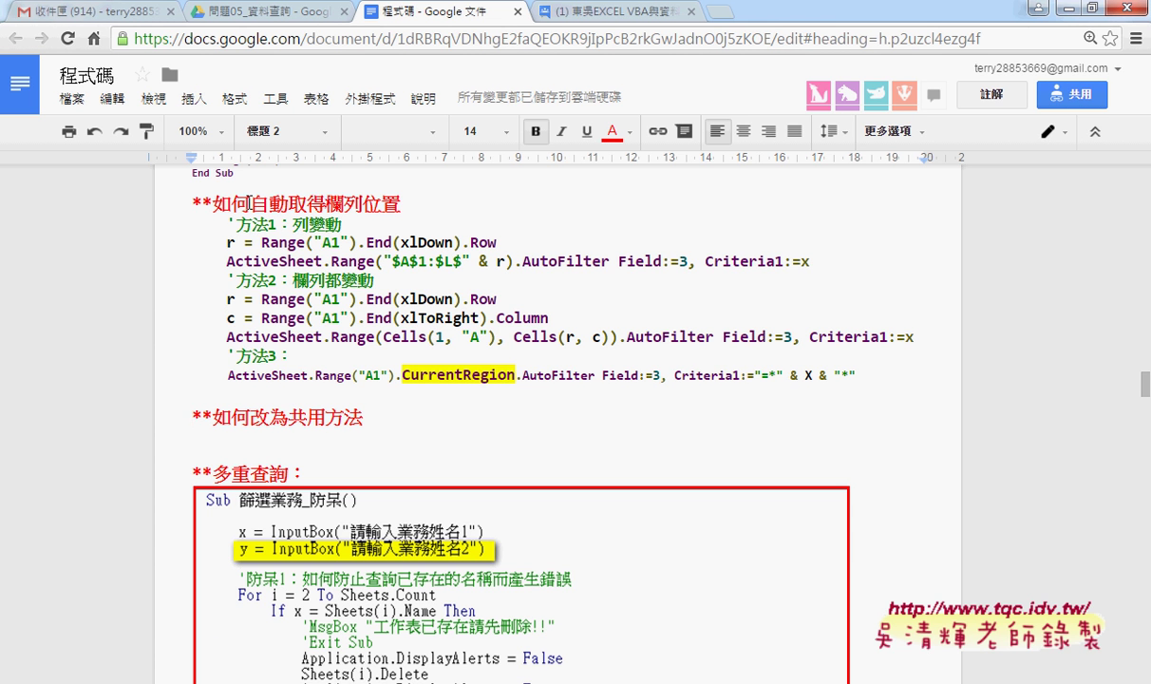
left_click_drag(213, 202, 401, 204)
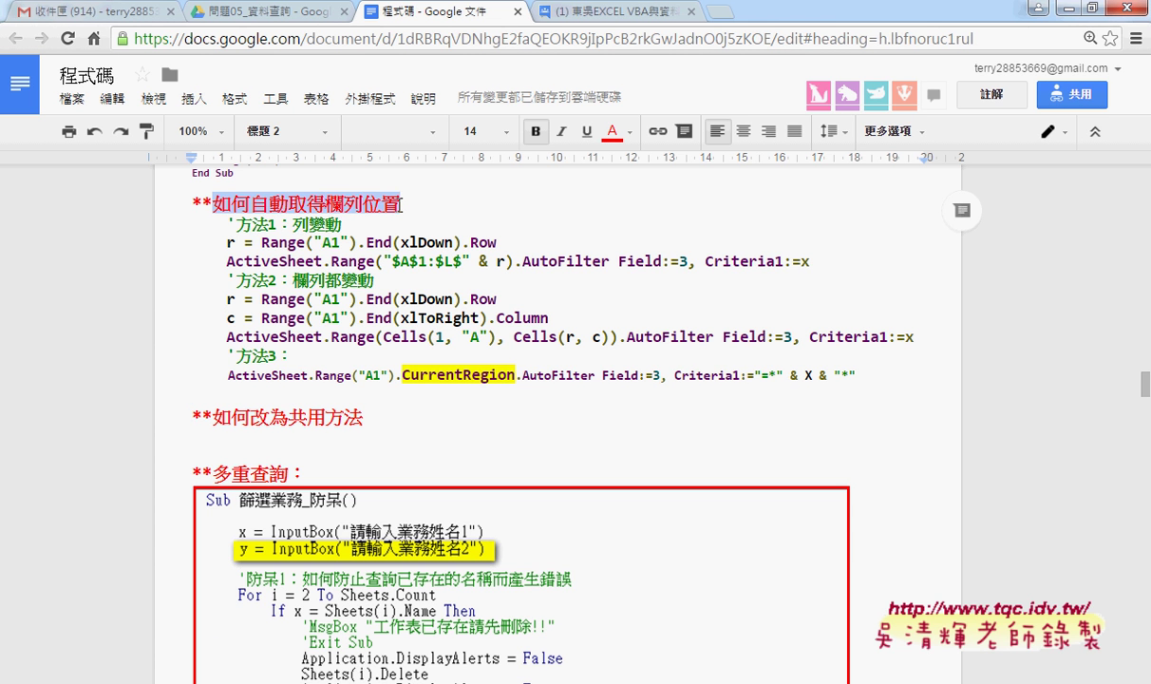
left_click_drag(226, 242, 486, 251)
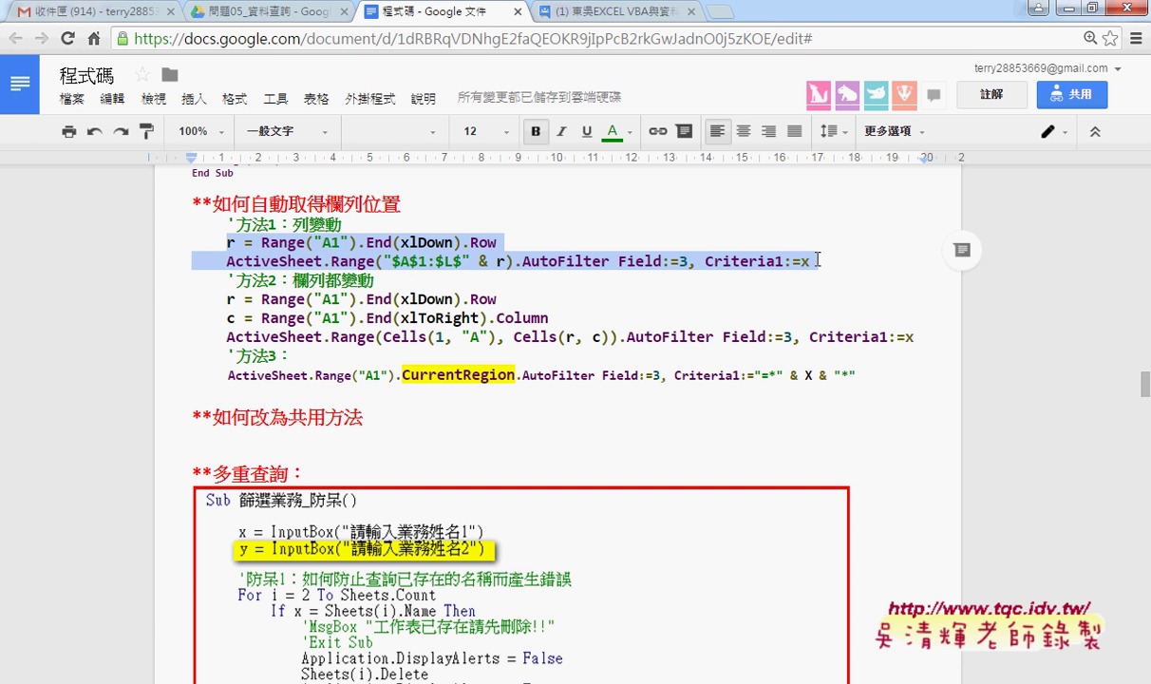
double_click(229, 299)
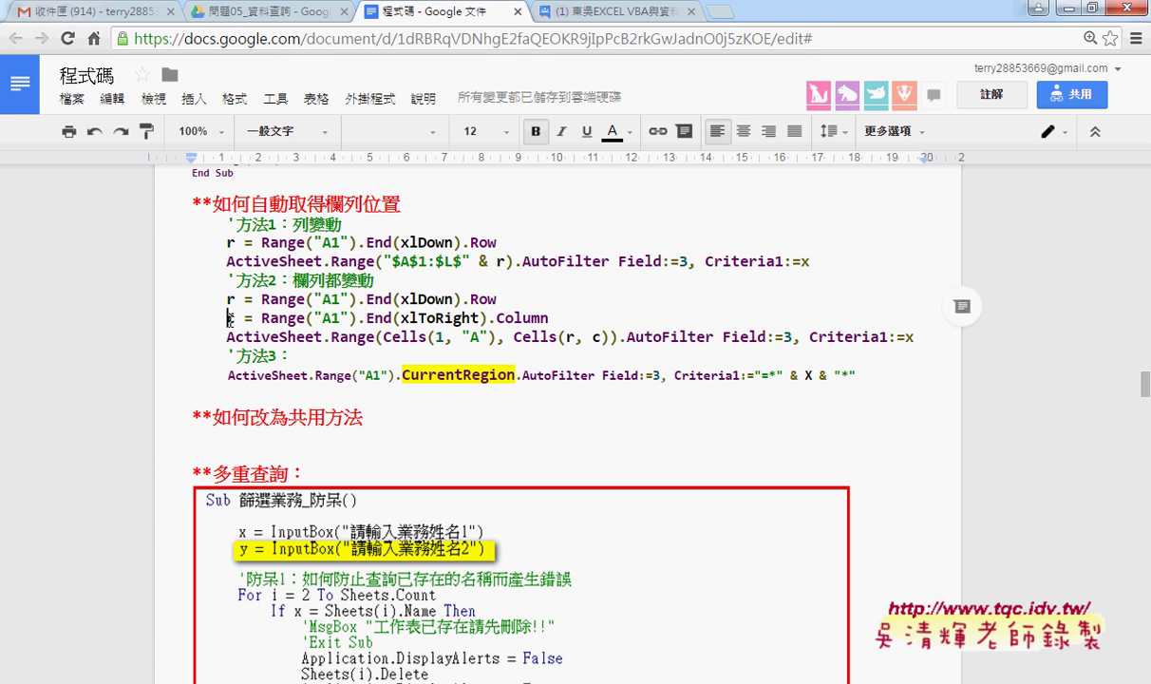
double_click(231, 319)
left_click_drag(227, 299, 496, 299)
left_click(238, 319)
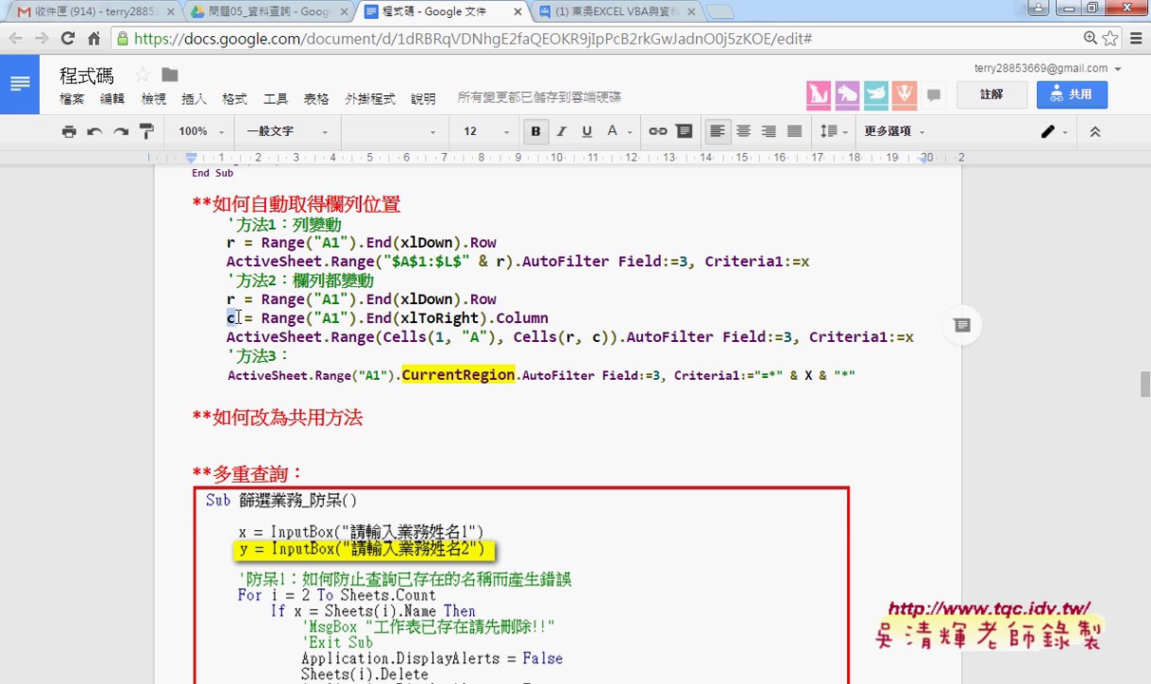
left_click(228, 314)
left_click_drag(228, 300, 612, 338)
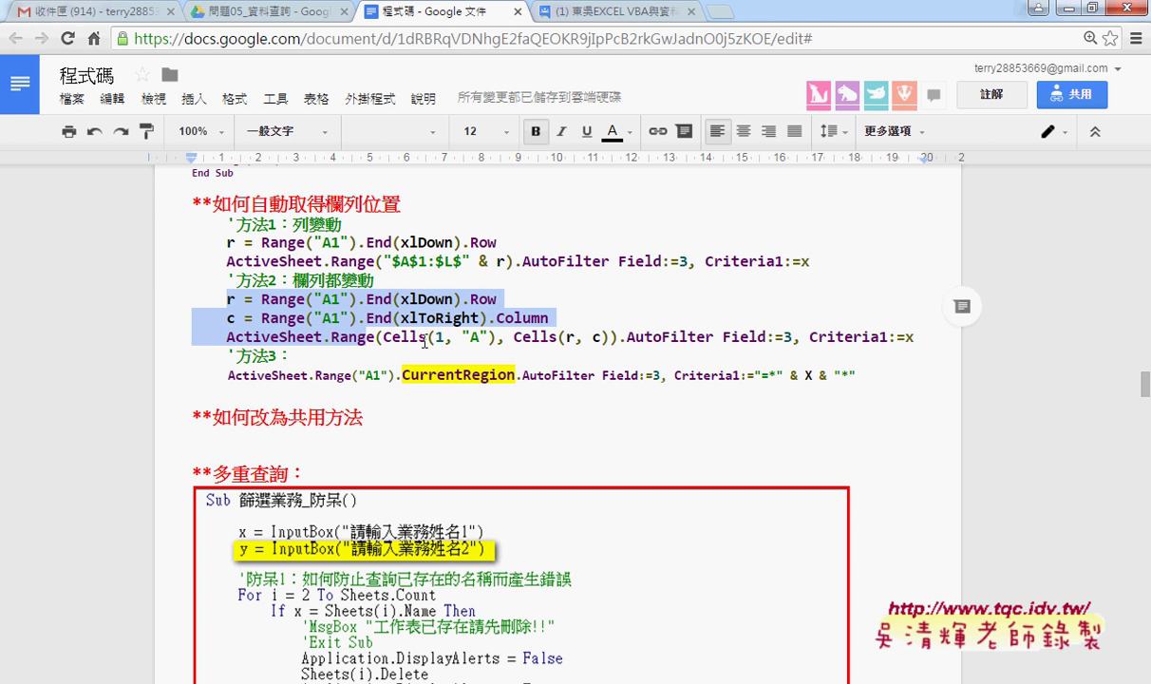
left_click(612, 339)
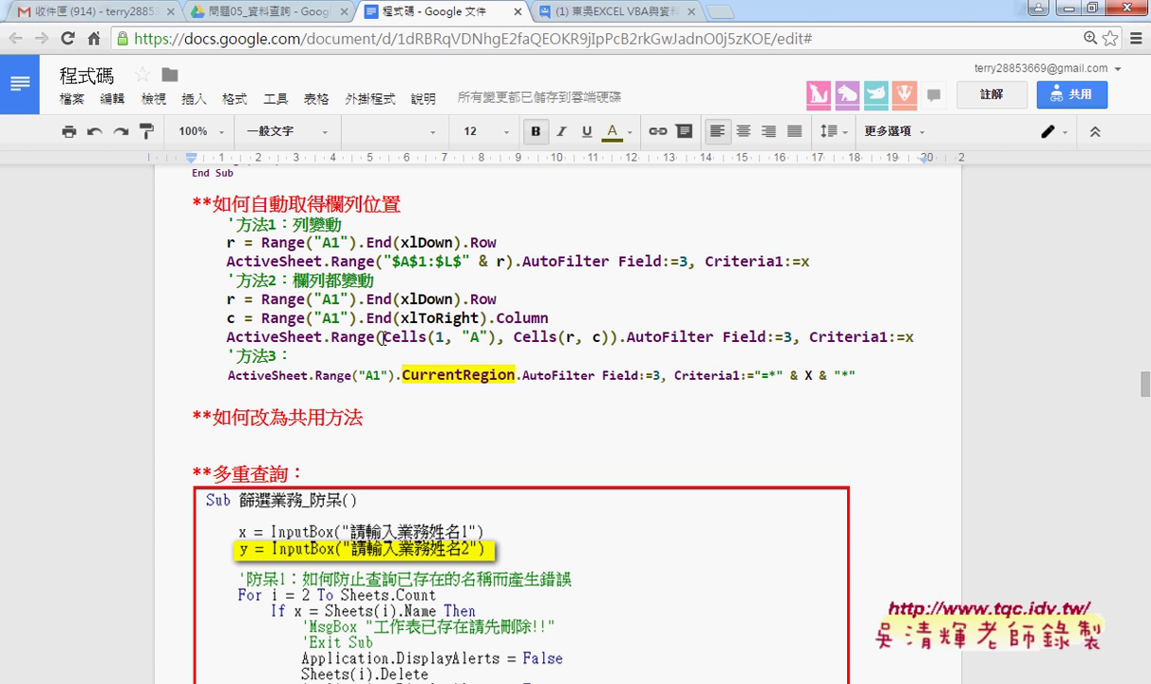
left_click_drag(383, 337, 490, 337)
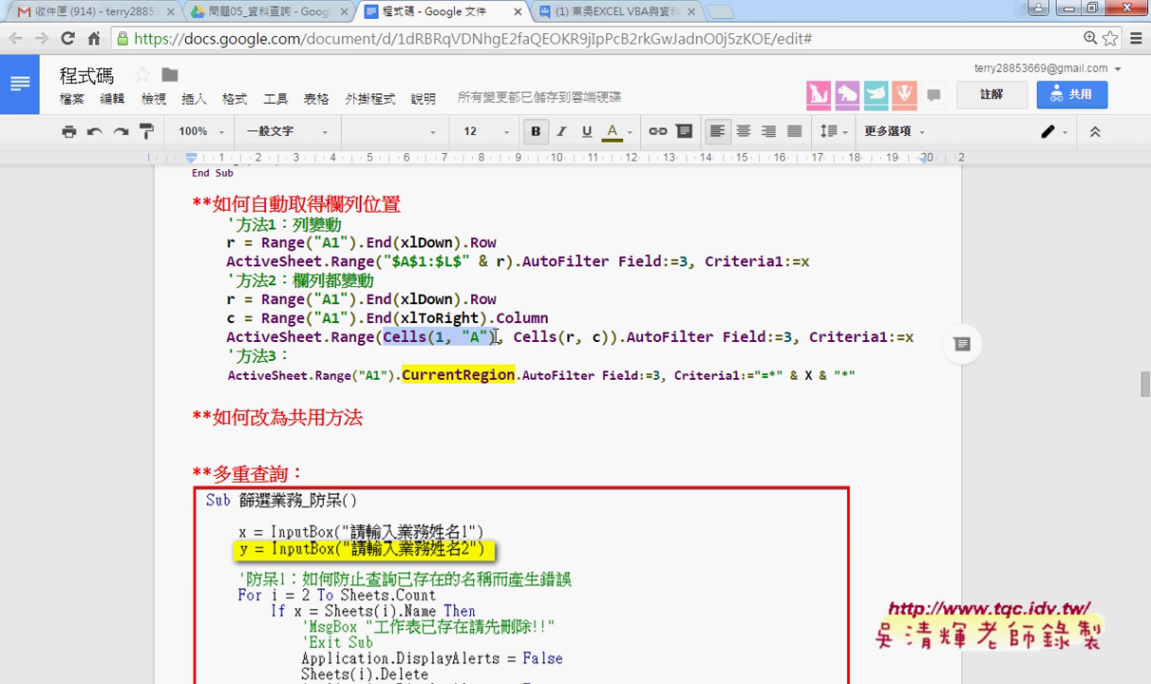
key("shift+Right")
Underline Cells(1, "A") with an A1 label, mark r and c, and underline CurrentRegion in red
left_click_drag(387, 353, 601, 357)
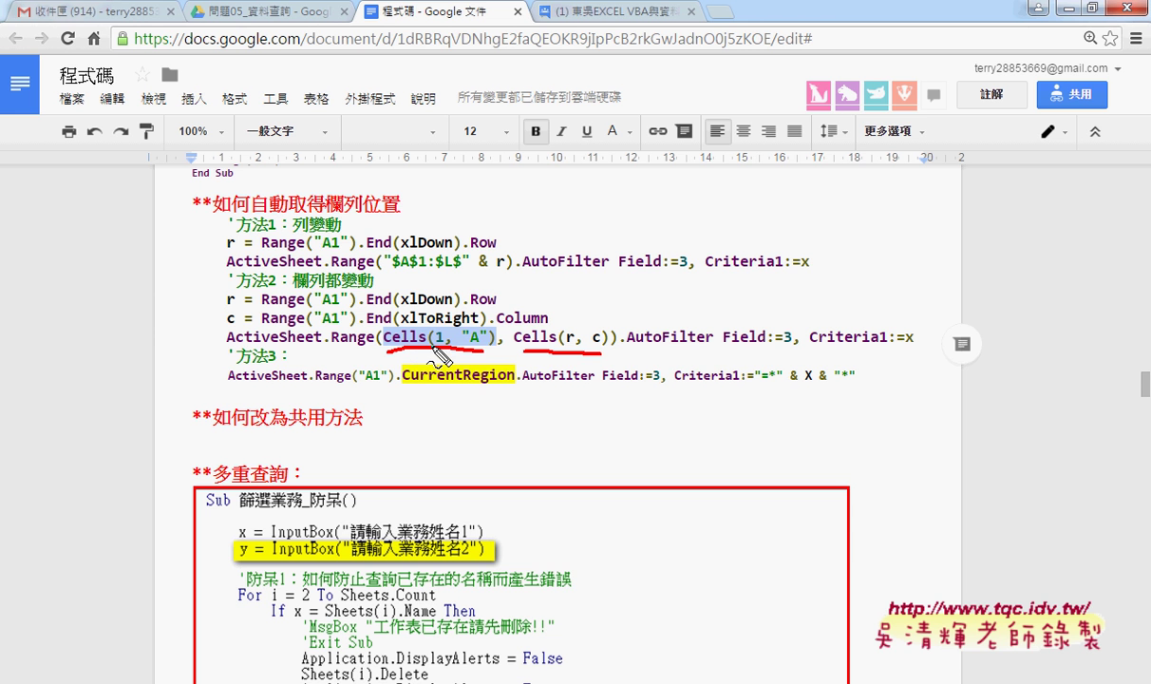
left_click_drag(458, 344, 486, 354)
mouse_move(415, 366)
left_mouse_down()
mouse_move(432, 356)
mouse_move(443, 367)
left_mouse_up()
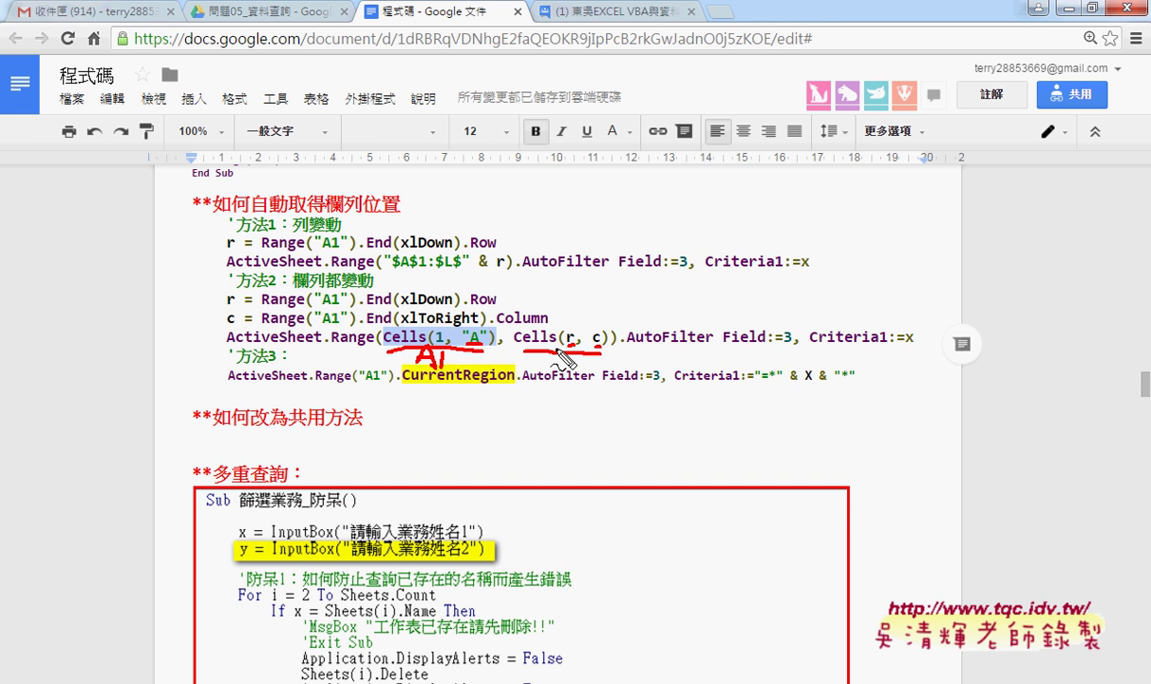
left_click_drag(226, 306, 235, 306)
left_click_drag(227, 325, 234, 325)
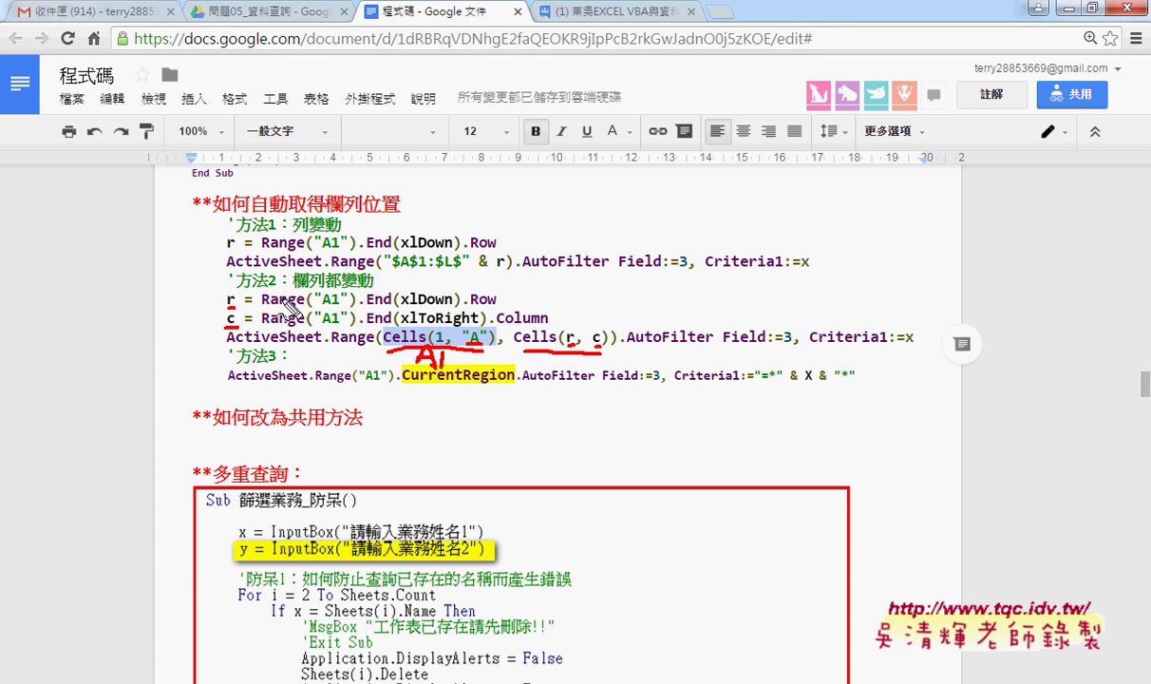
left_click_drag(295, 292, 362, 291)
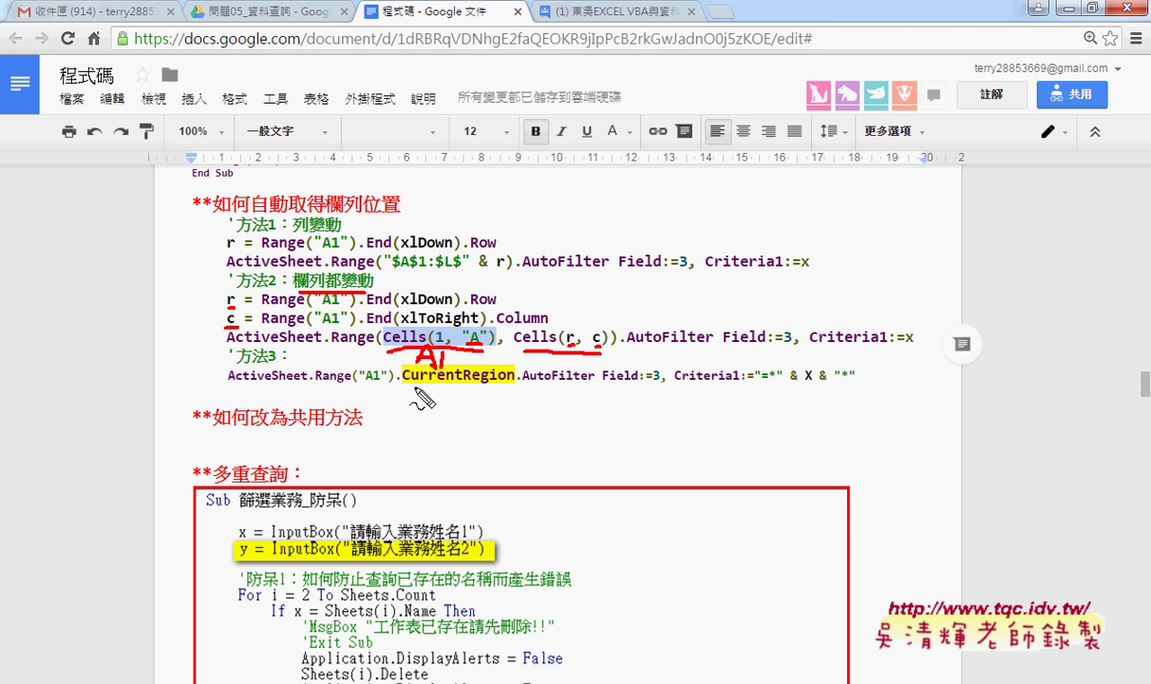
left_click_drag(410, 386, 484, 390)
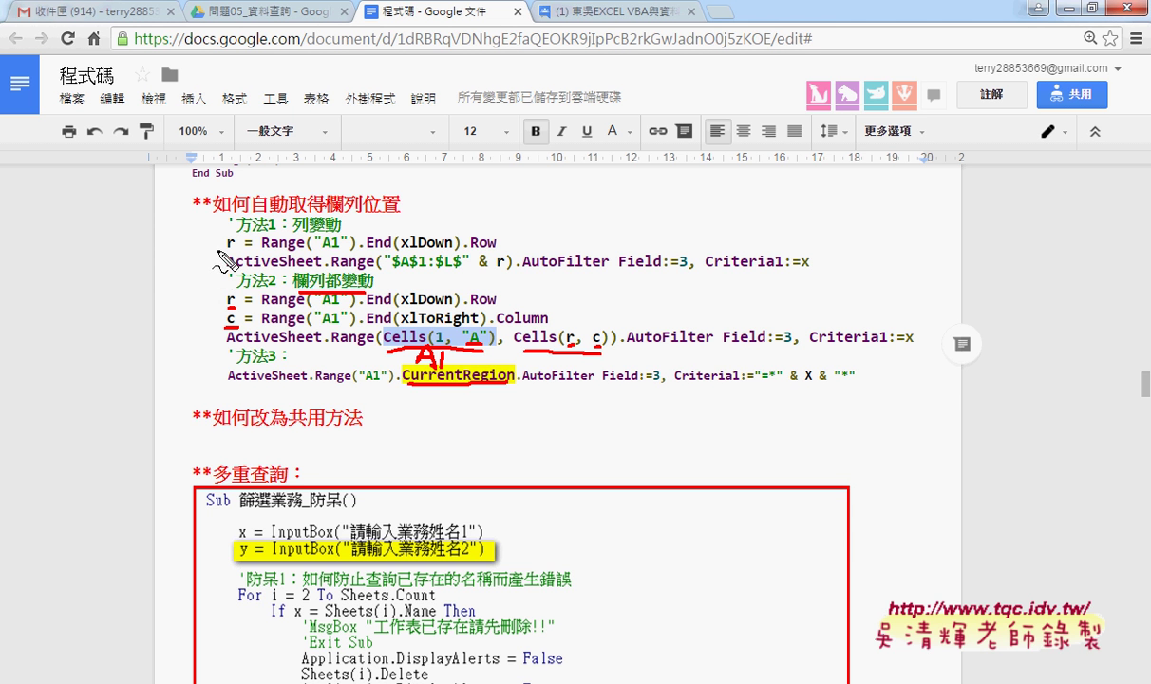
Underline ActiveSheet.Range in method 1 and draw a red check mark beside it
left_click_drag(211, 271, 366, 274)
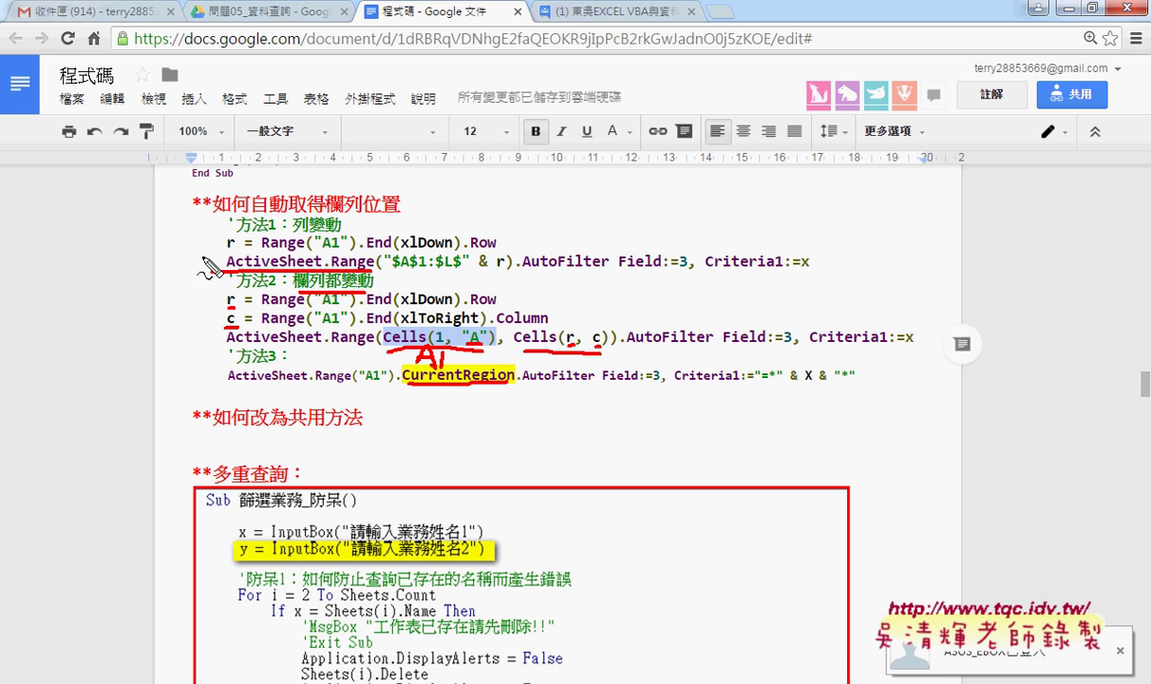
left_click_drag(179, 244, 218, 237)
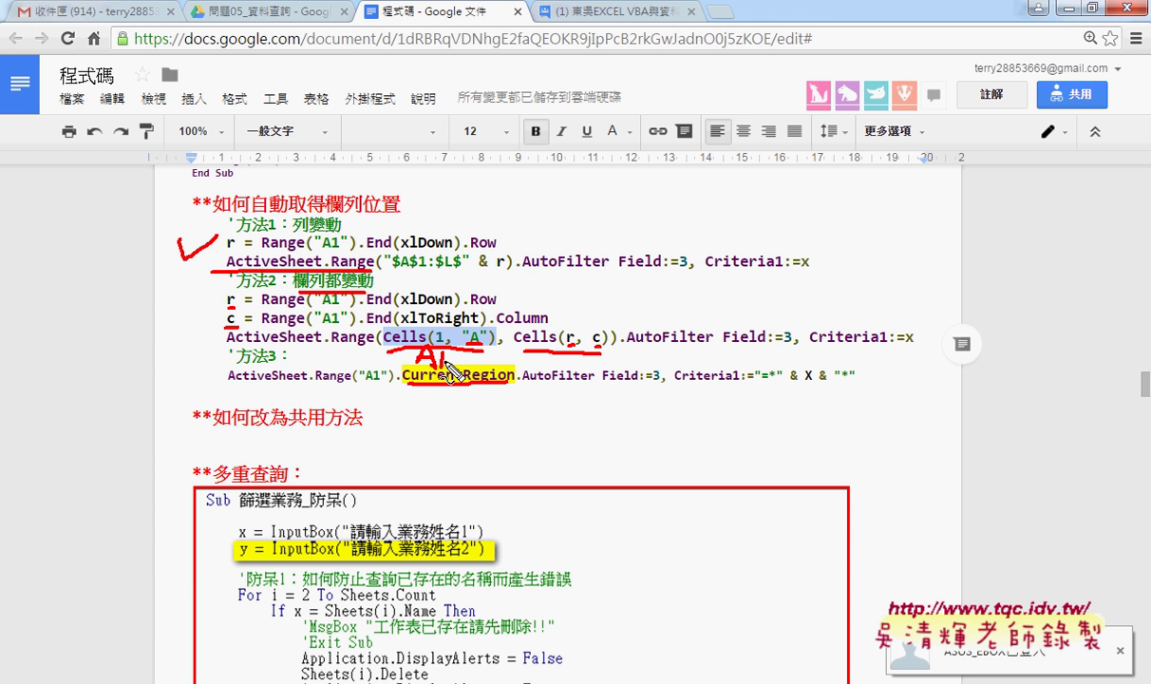